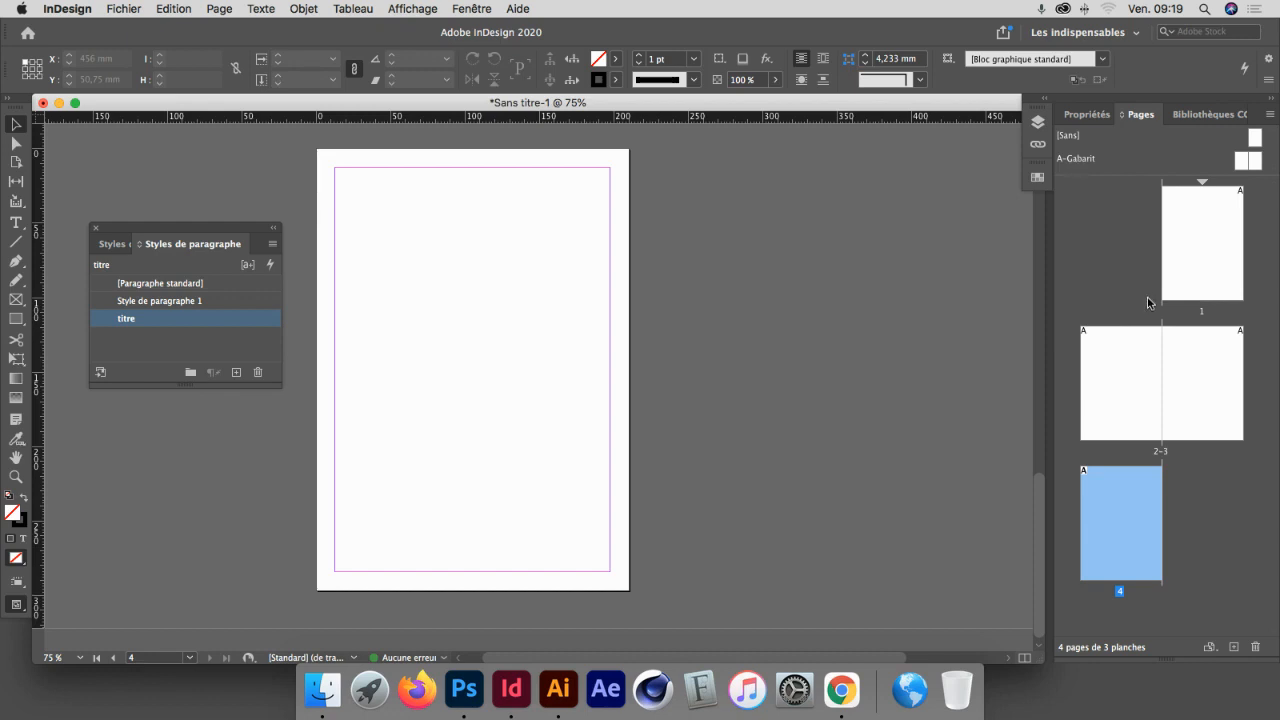
Step: Enlarge the area listing the master pages above the document page thumbnails
{"action": "left_click_drag", "start_coordinate": [1131, 336], "coordinate": [1104, 358]}
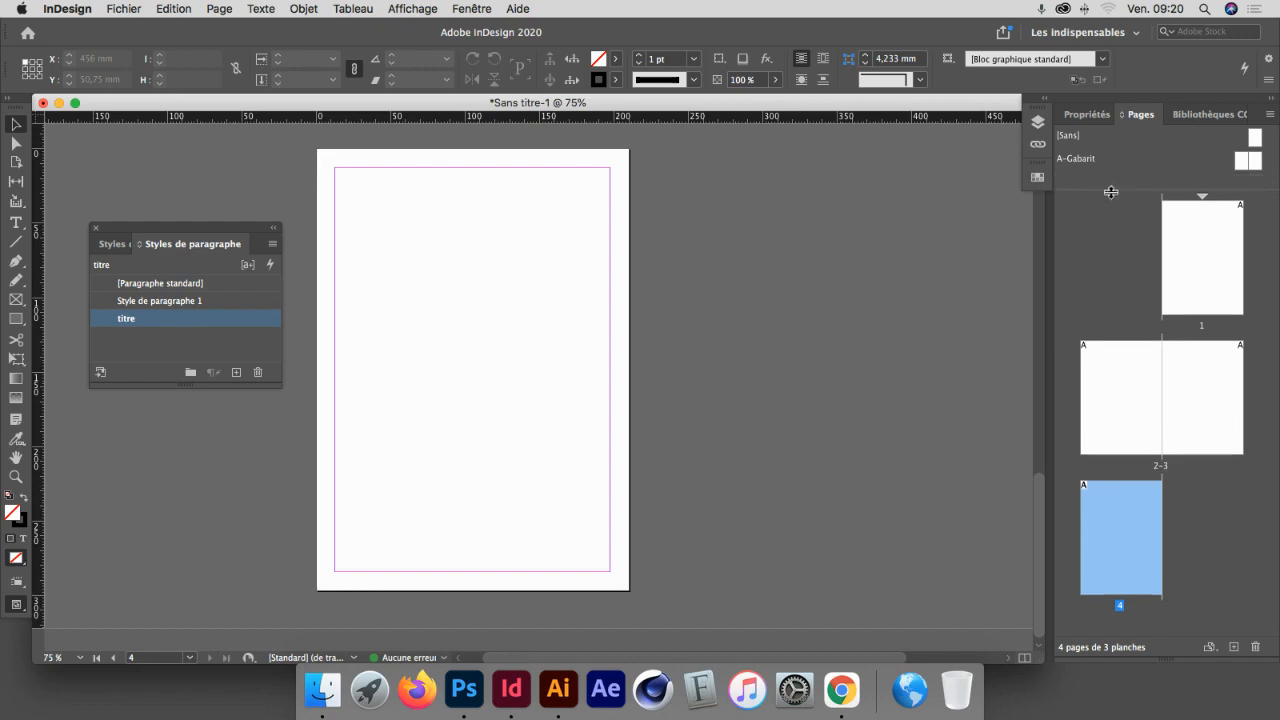
{"action": "left_click_drag", "start_coordinate": [1110, 176], "coordinate": [1110, 198]}
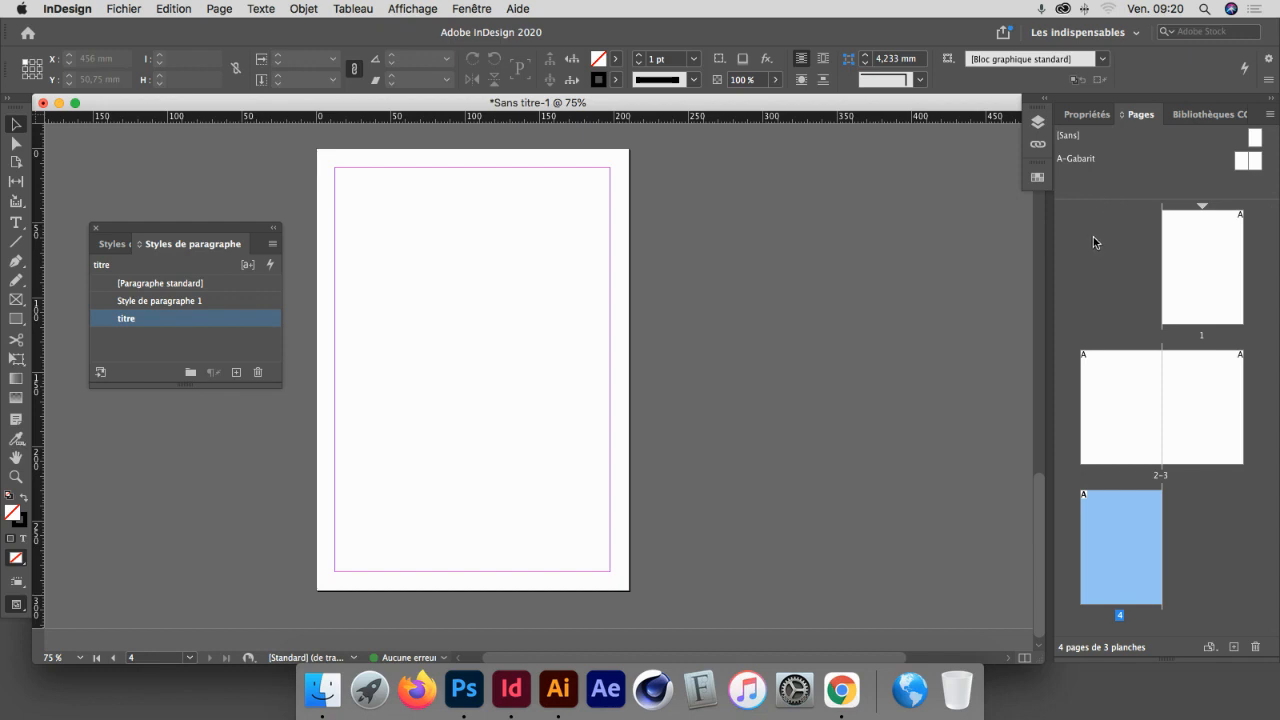
{"action": "left_click", "coordinate": [1093, 241]}
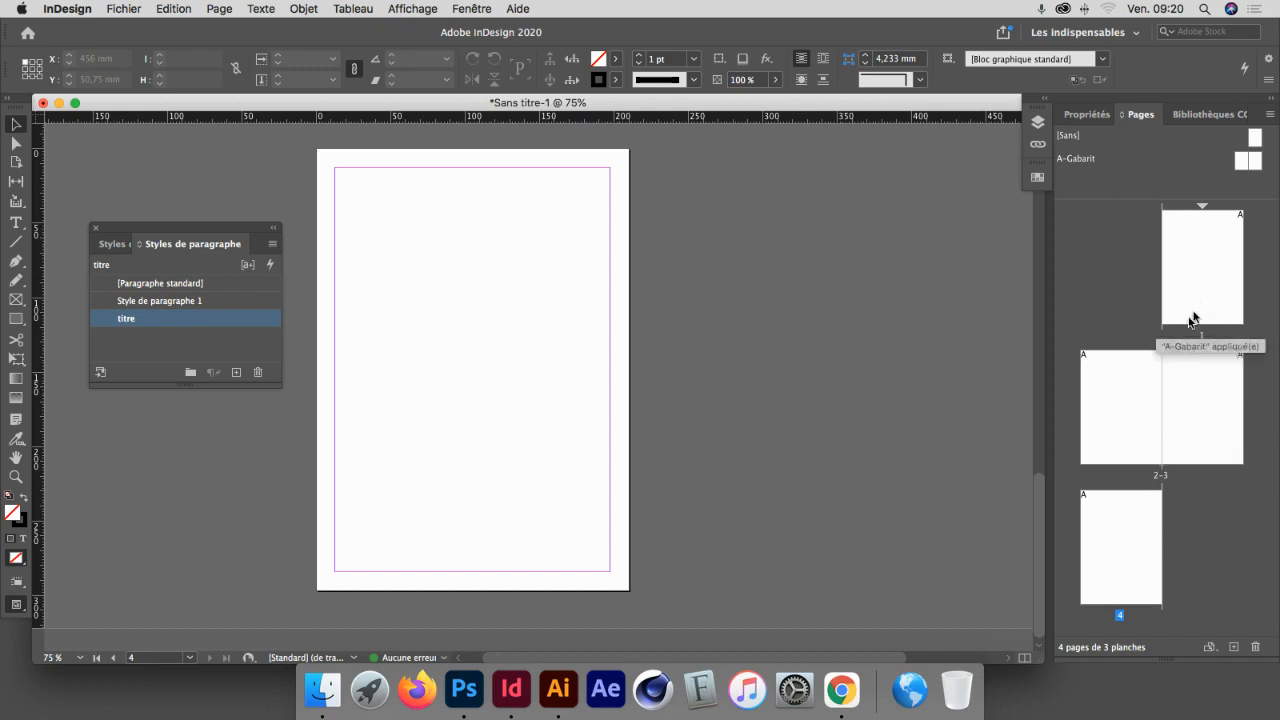
Step: On the left page of master A-Gabarit, draw a rectangular frame about 53 × 102 mm near the upper-left margin and fill it with C=100 M=0 J=0 N=0
{"action": "double_click", "coordinate": [1242, 162]}
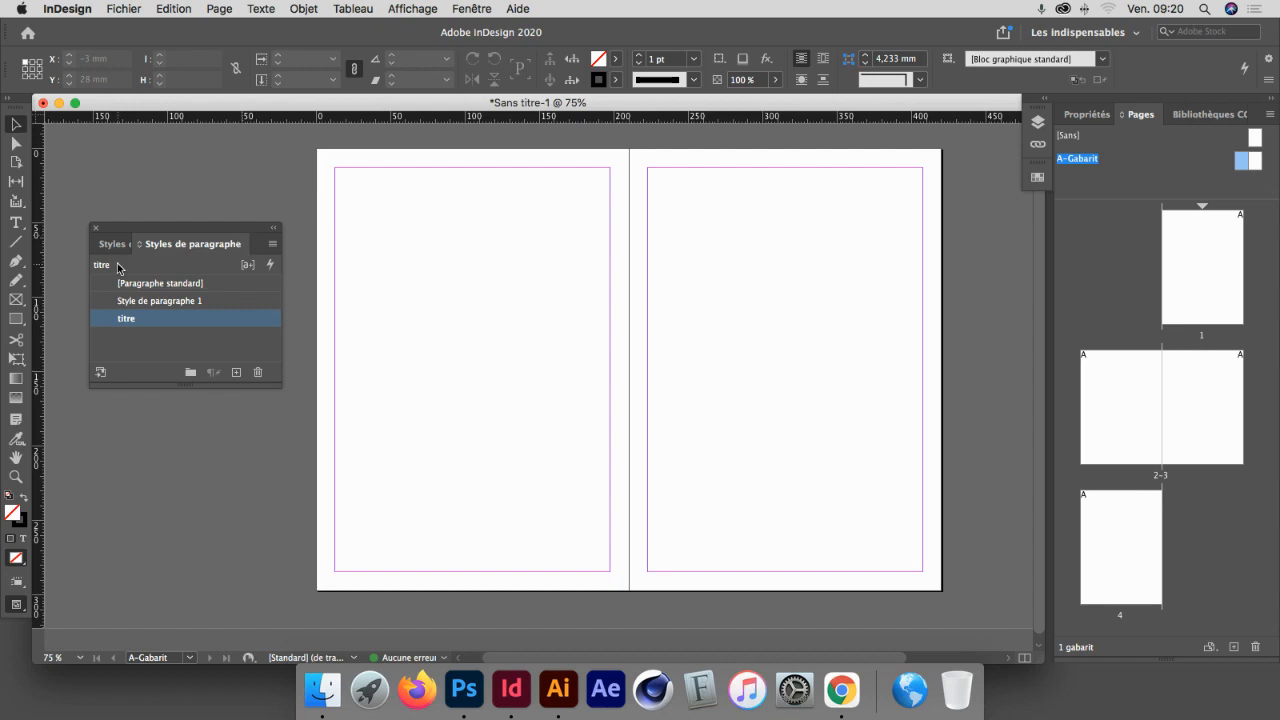
{"action": "left_click", "coordinate": [16, 299]}
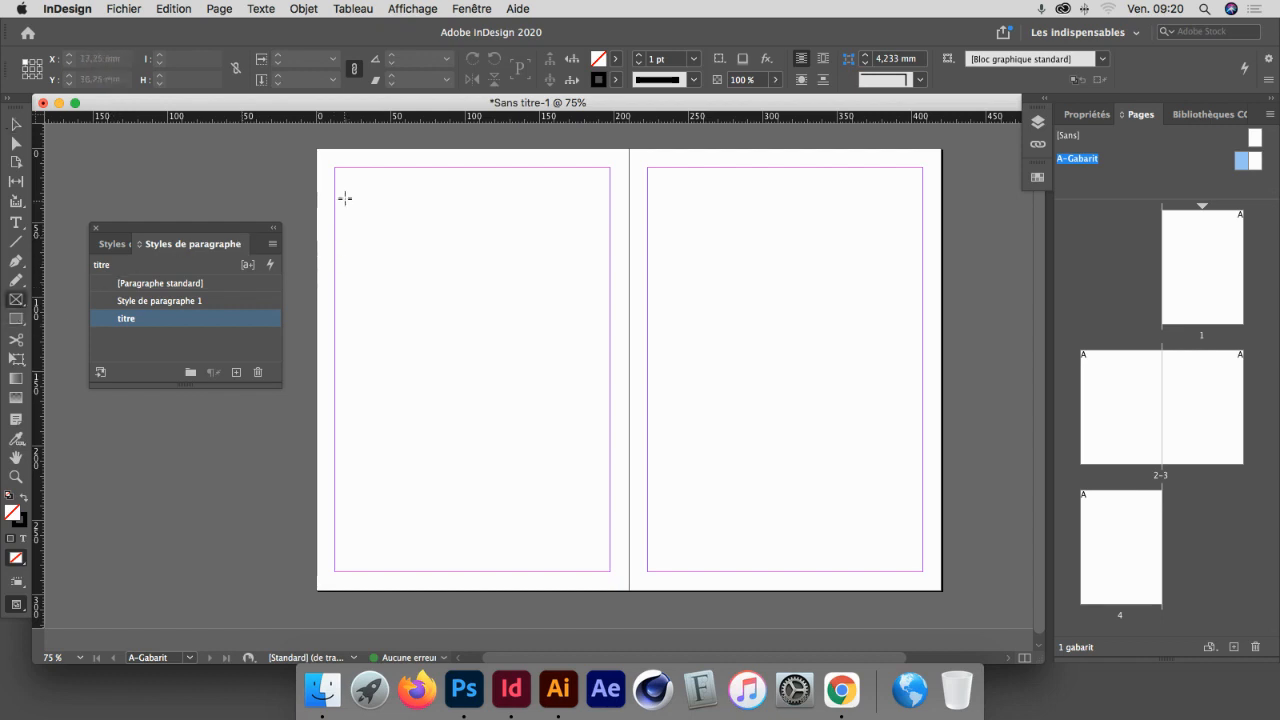
{"action": "left_click_drag", "start_coordinate": [342, 175], "coordinate": [427, 333]}
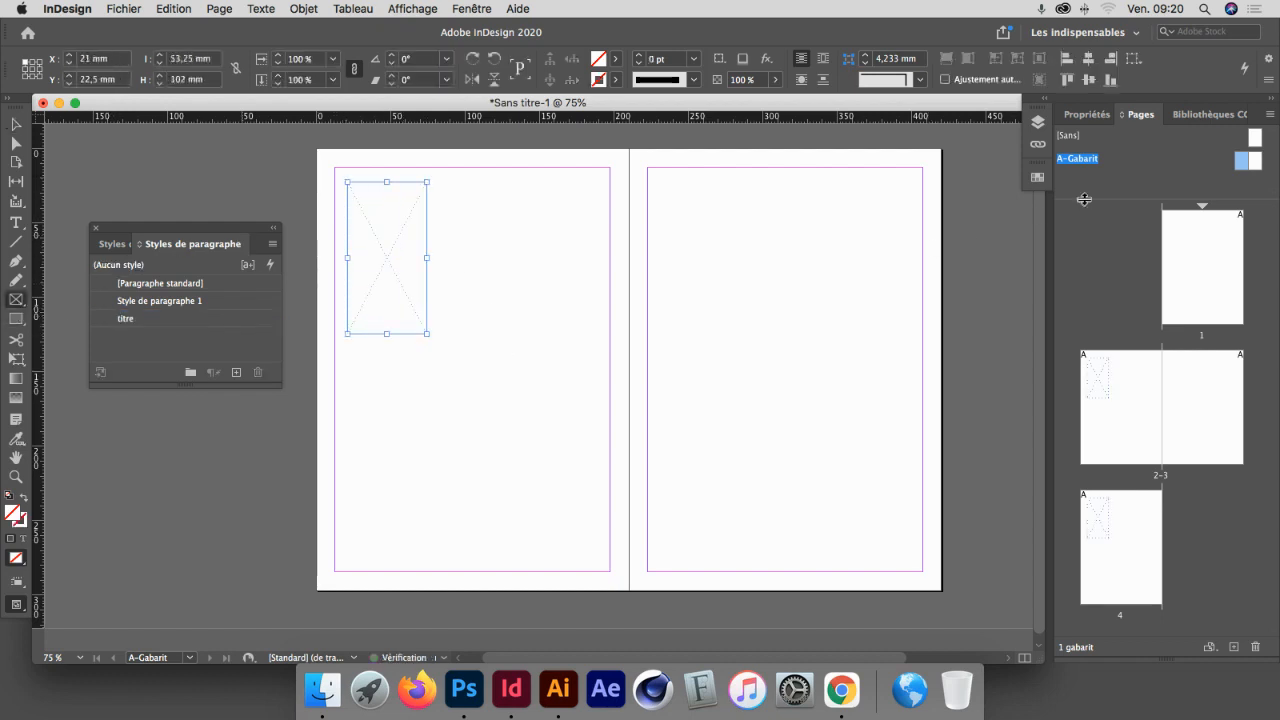
{"action": "left_click", "coordinate": [1036, 178]}
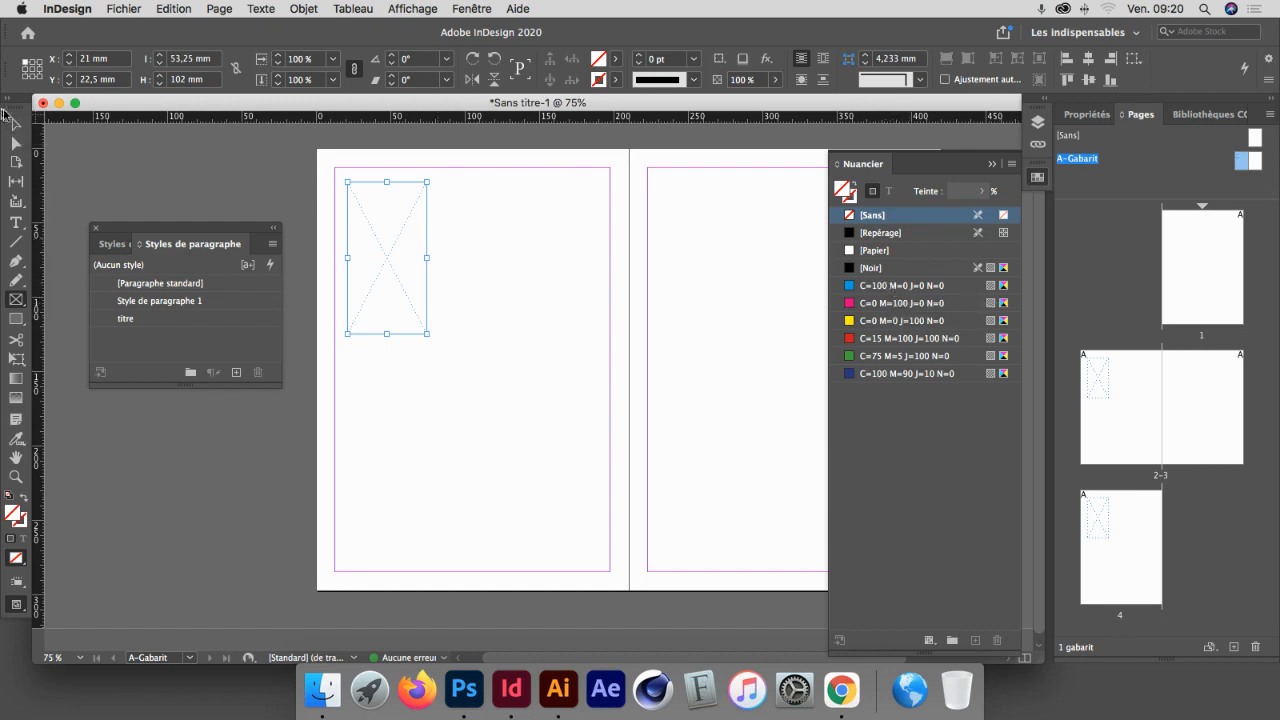
{"action": "left_click", "coordinate": [16, 127]}
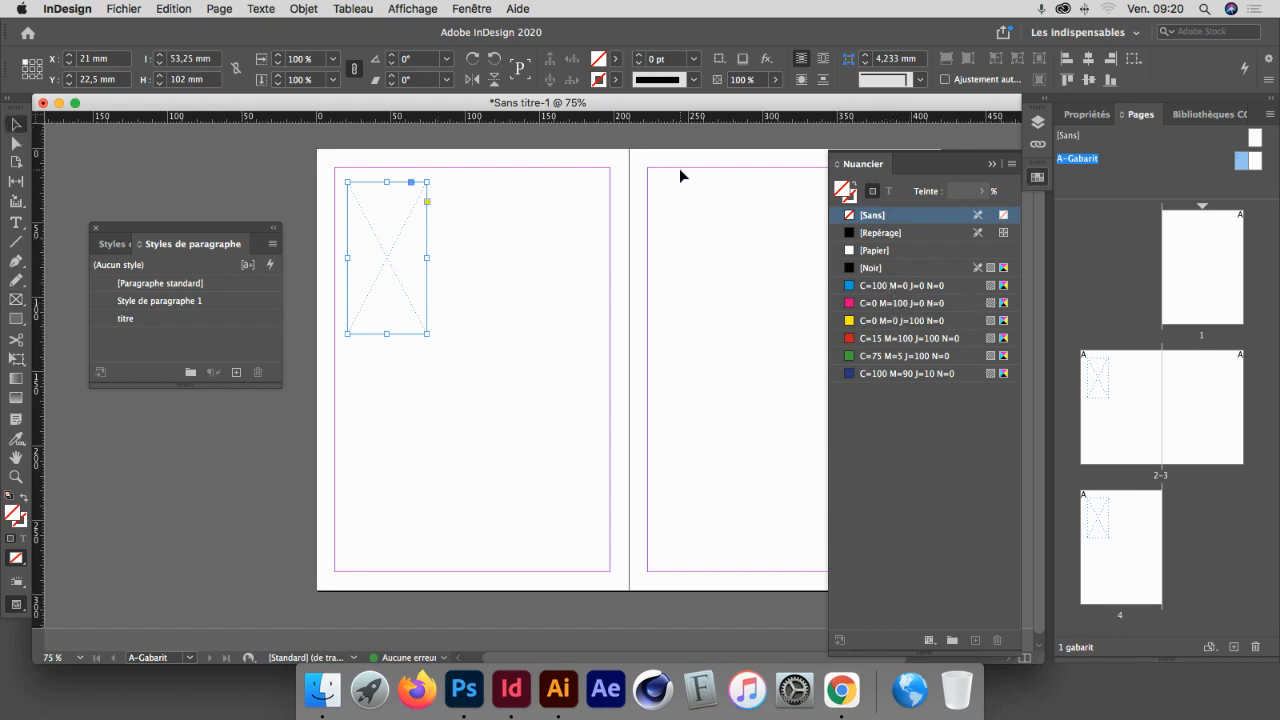
{"action": "left_click", "coordinate": [893, 288]}
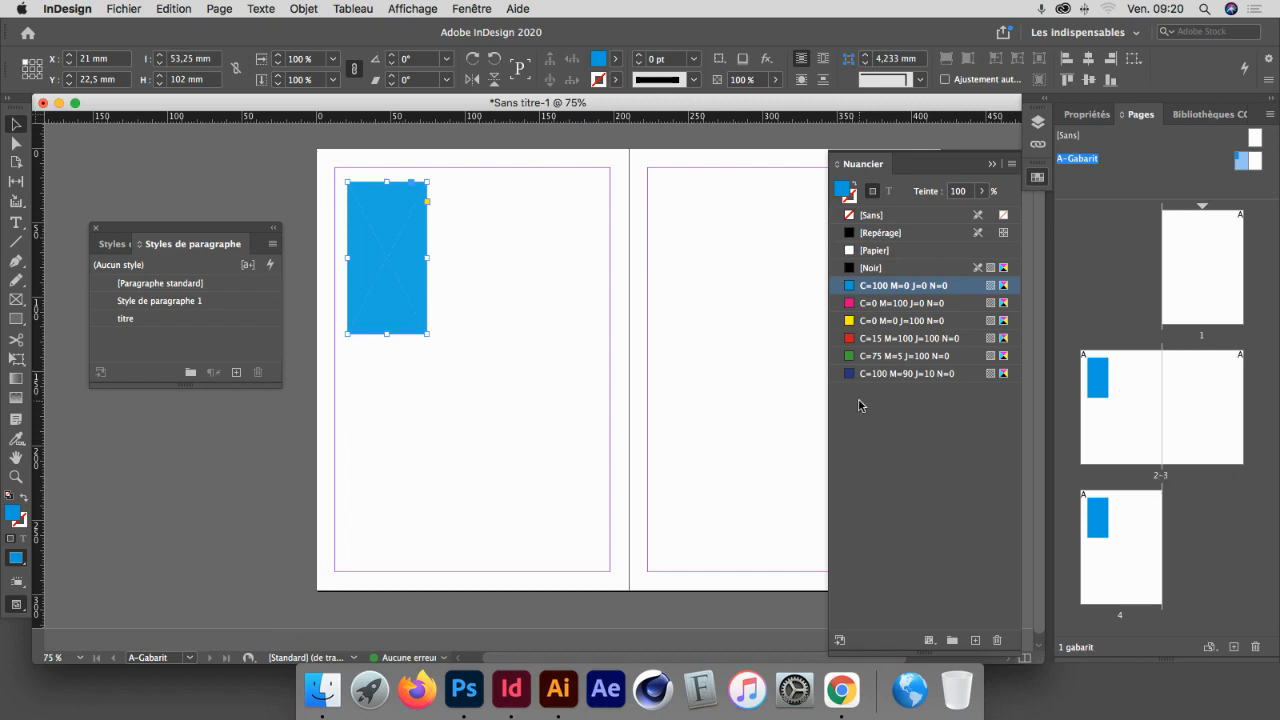
{"action": "left_click", "coordinate": [993, 163]}
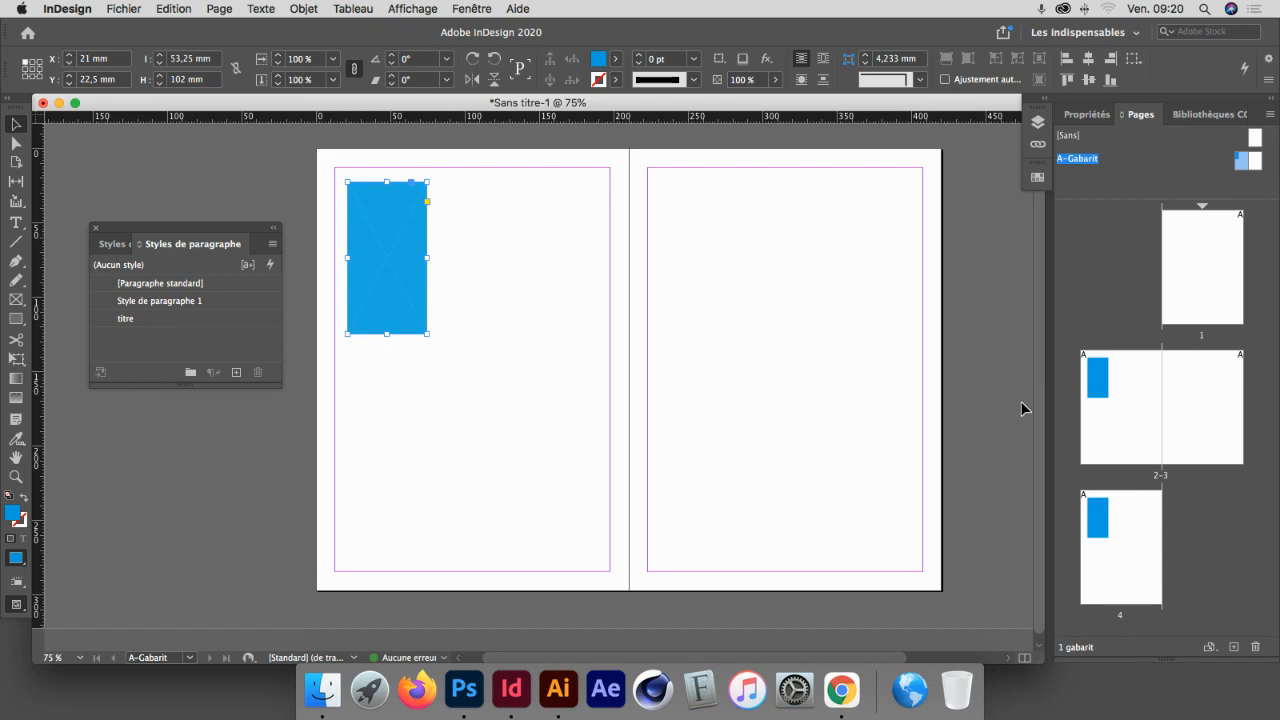
Step: On the right page of A-Gabarit, draw a rectangular frame about 37.5 × 97.5 mm in the upper right and fill it with C=0 M=100 J=0 N=0
{"action": "left_click", "coordinate": [16, 299]}
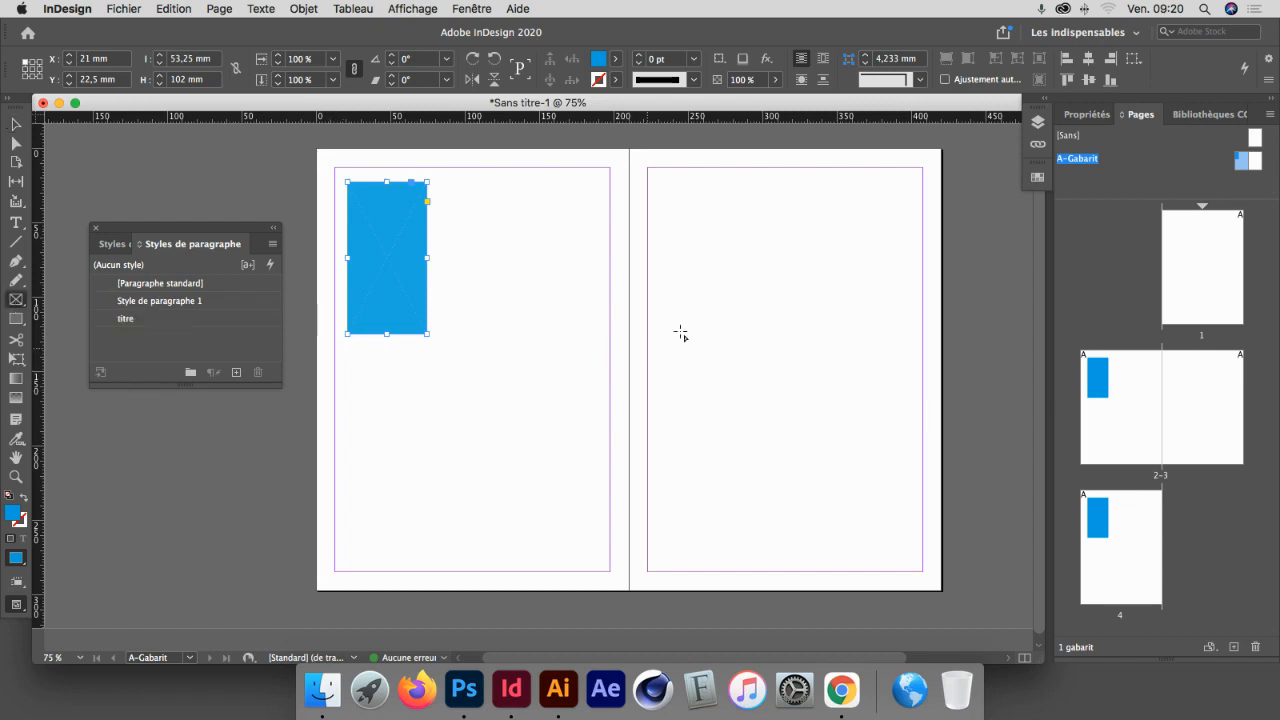
{"action": "left_click_drag", "start_coordinate": [802, 210], "coordinate": [859, 356]}
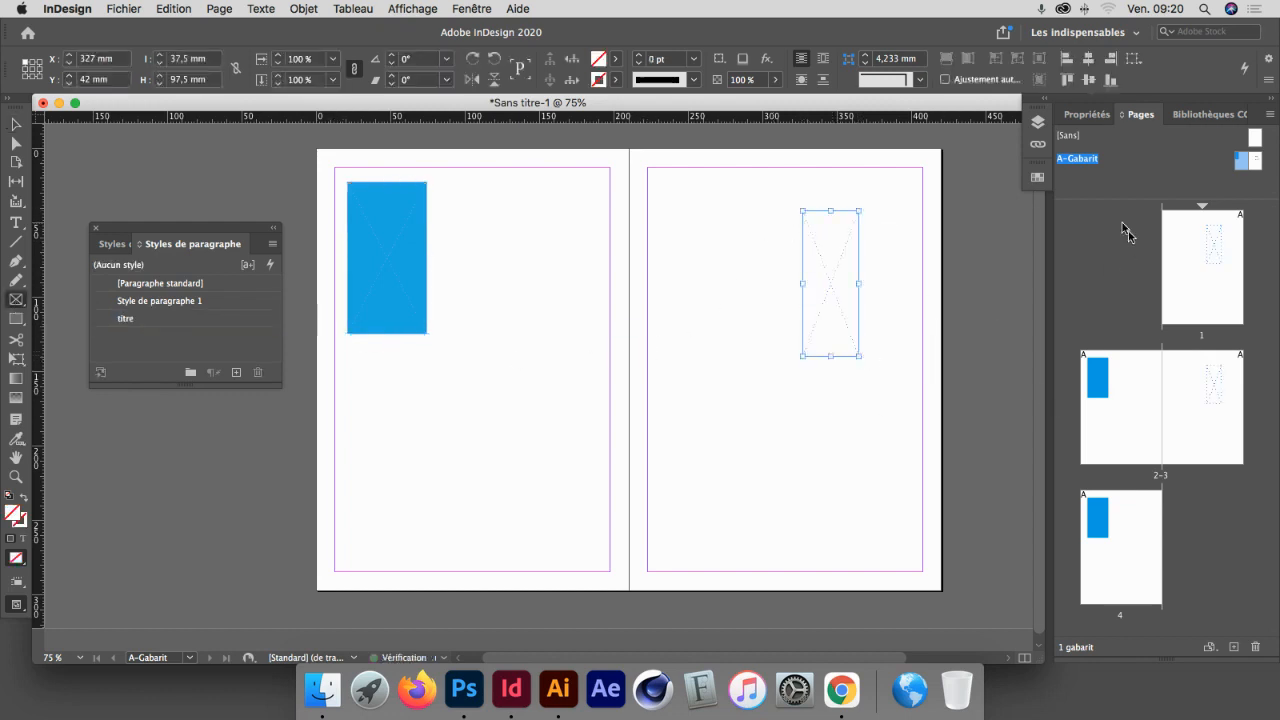
{"action": "left_click", "coordinate": [1037, 178]}
{"action": "left_click", "coordinate": [885, 303]}
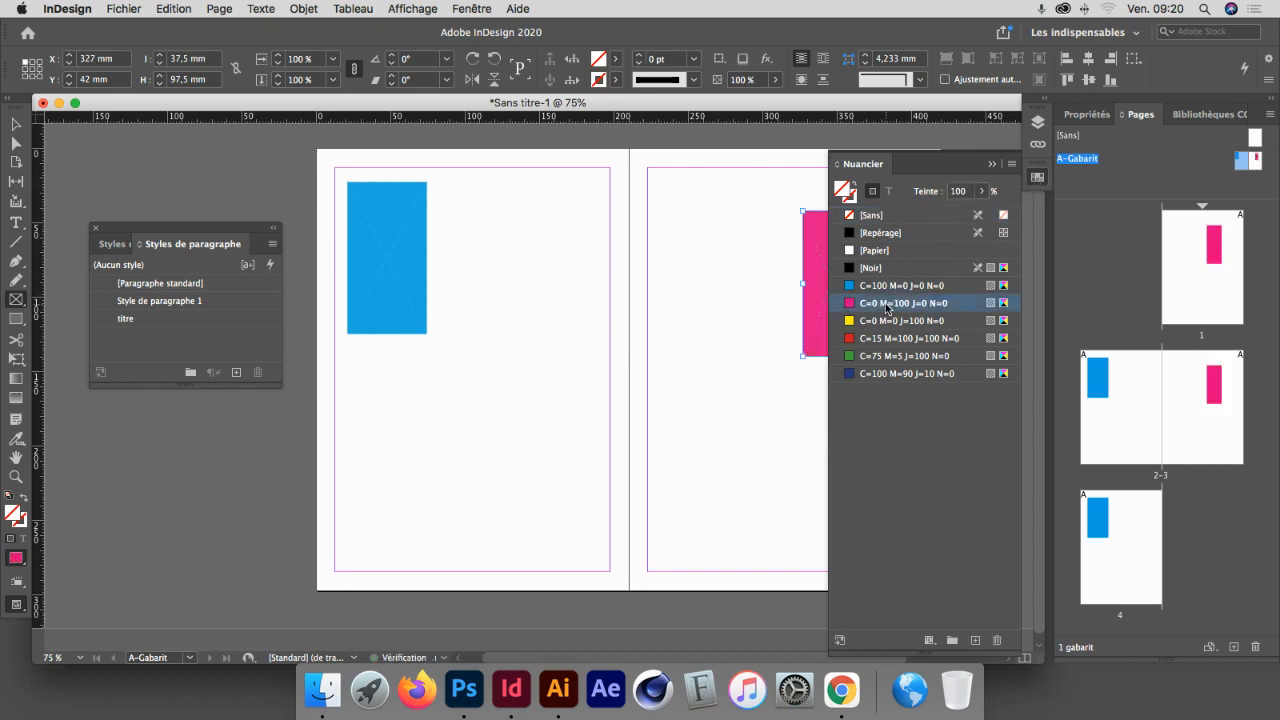
{"action": "left_click", "coordinate": [992, 164]}
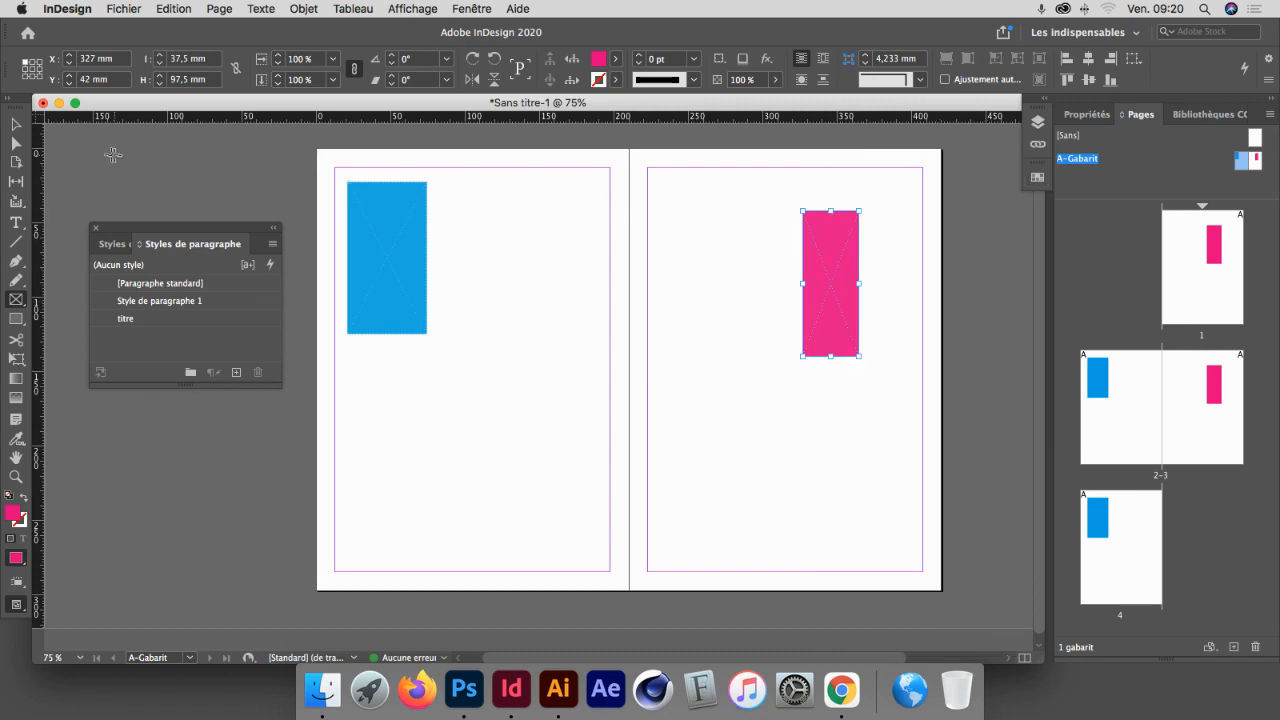
{"action": "left_click", "coordinate": [16, 125]}
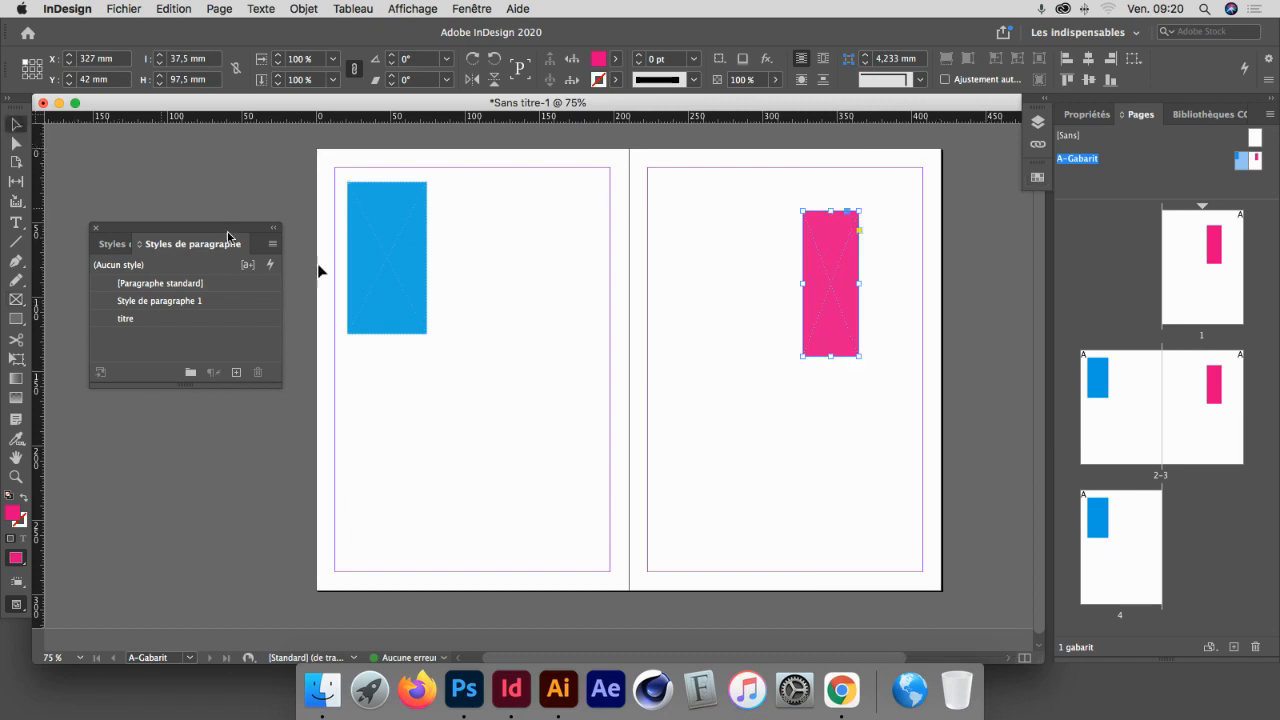
{"action": "left_click", "coordinate": [596, 355]}
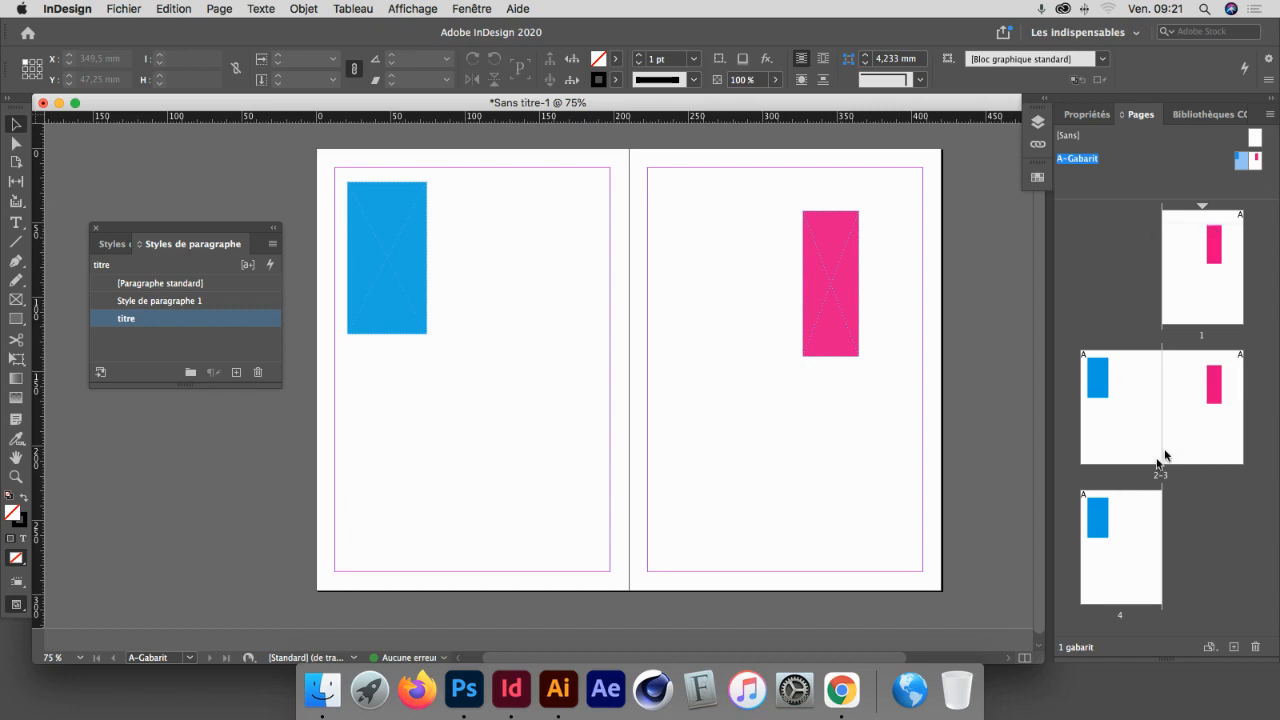
Step: Try to select the blue master frame on page 2, and view page 4 before returning to spread 2-3
{"action": "left_click", "coordinate": [1125, 398]}
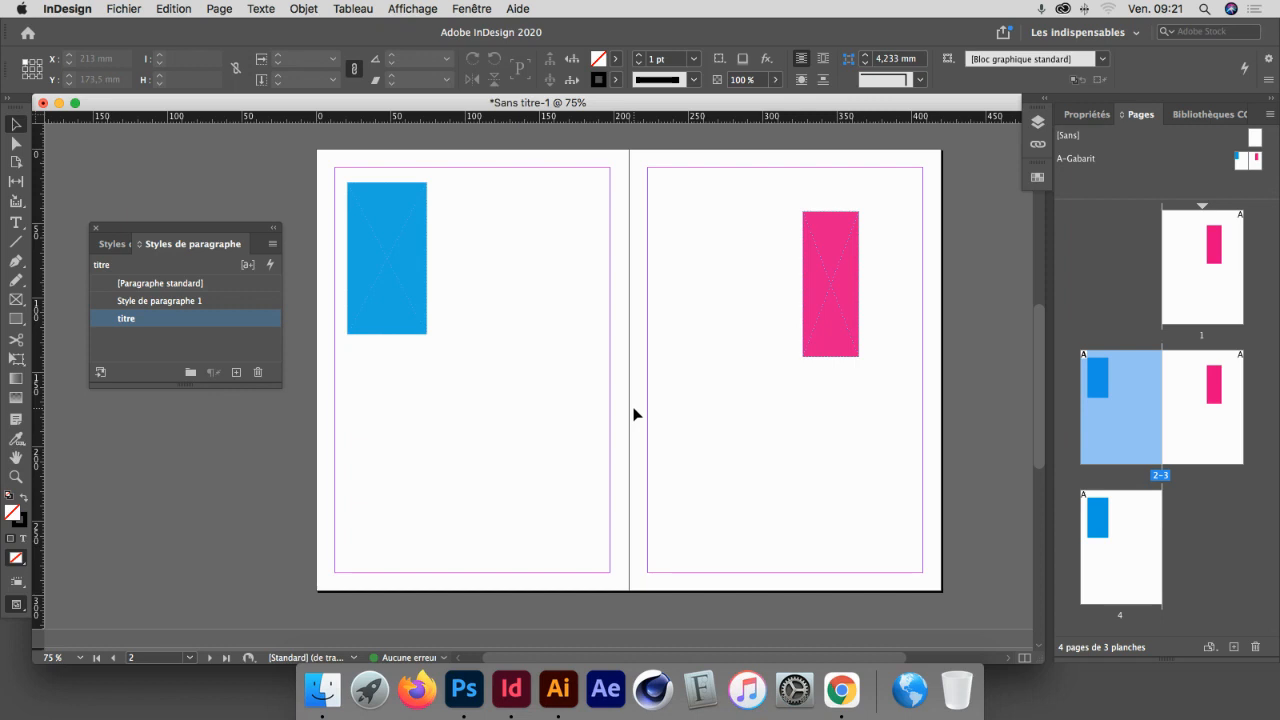
{"action": "left_click_drag", "start_coordinate": [402, 286], "coordinate": [378, 254]}
{"action": "left_click_drag", "start_coordinate": [331, 167], "coordinate": [512, 352]}
{"action": "double_click", "coordinate": [1119, 598]}
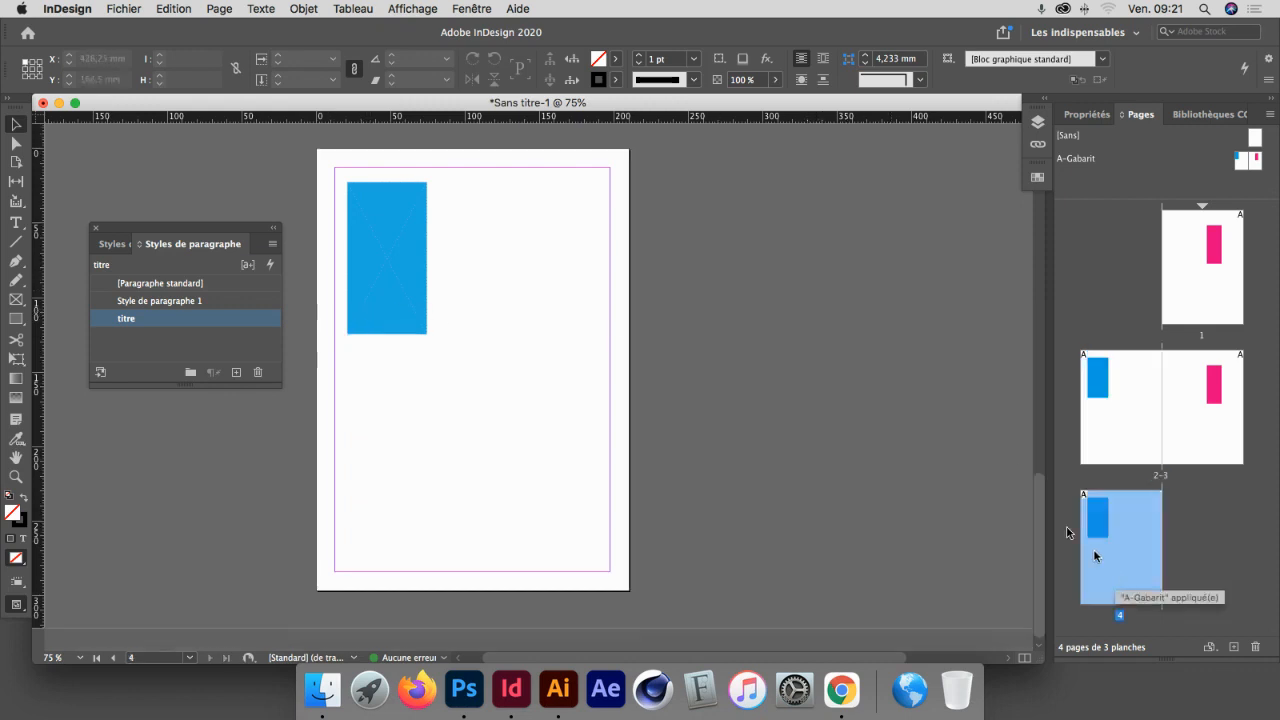
{"action": "double_click", "coordinate": [1112, 440]}
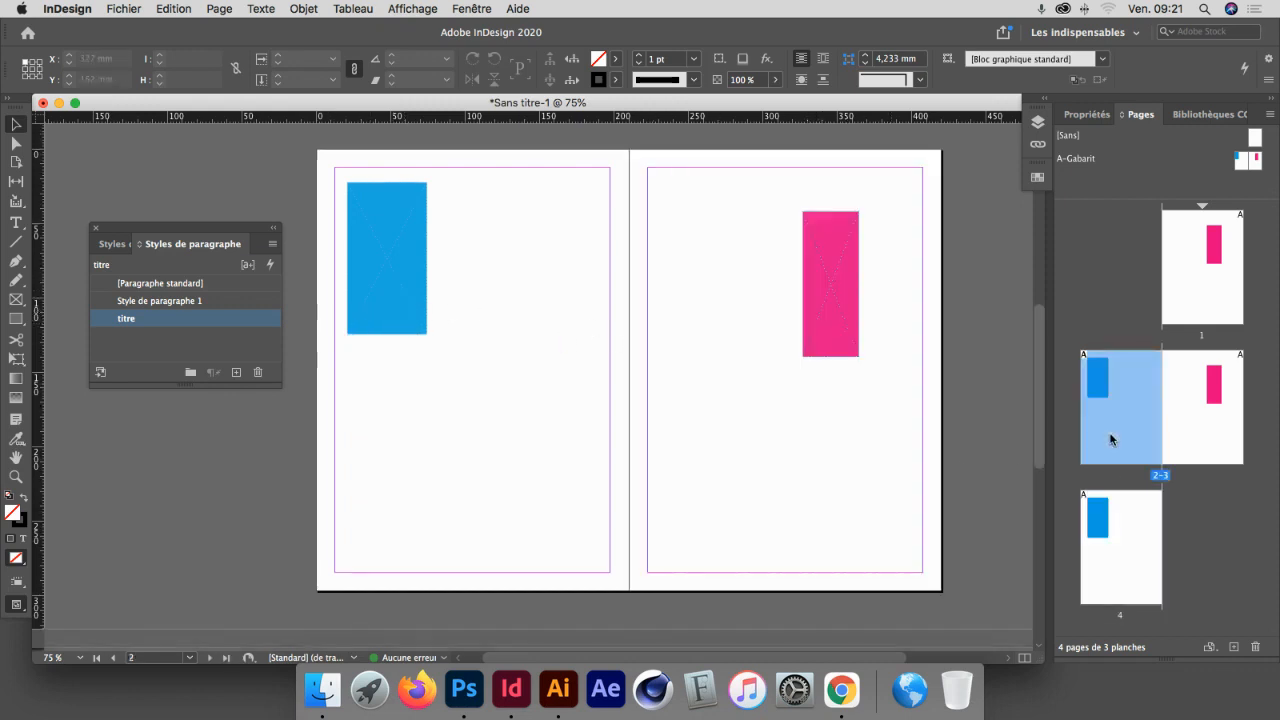
Step: Try overriding the blue master frame on page 2 and moving it to about X 103 mm, Y 62 mm, and undo it
{"action": "left_click", "coordinate": [378, 273]}
{"action": "left_click_drag", "start_coordinate": [378, 277], "coordinate": [501, 333]}
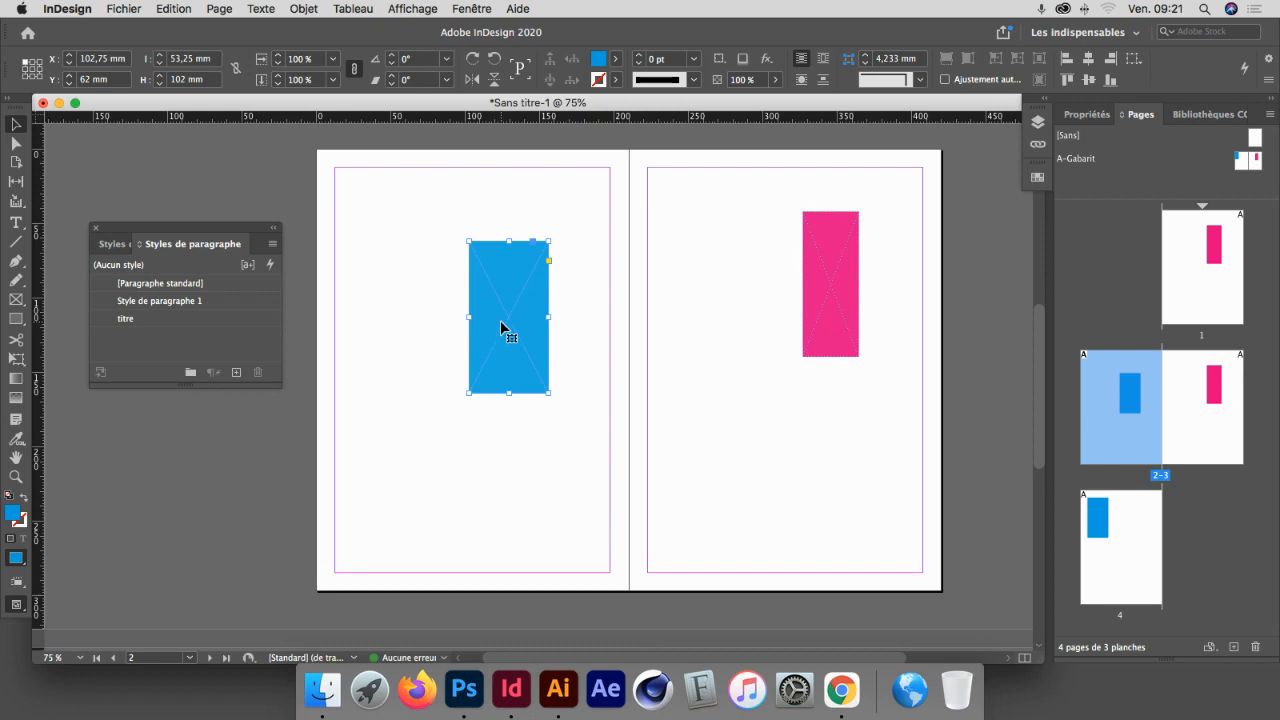
{"action": "key", "text": "super+z"}
{"action": "left_click", "coordinate": [503, 329]}
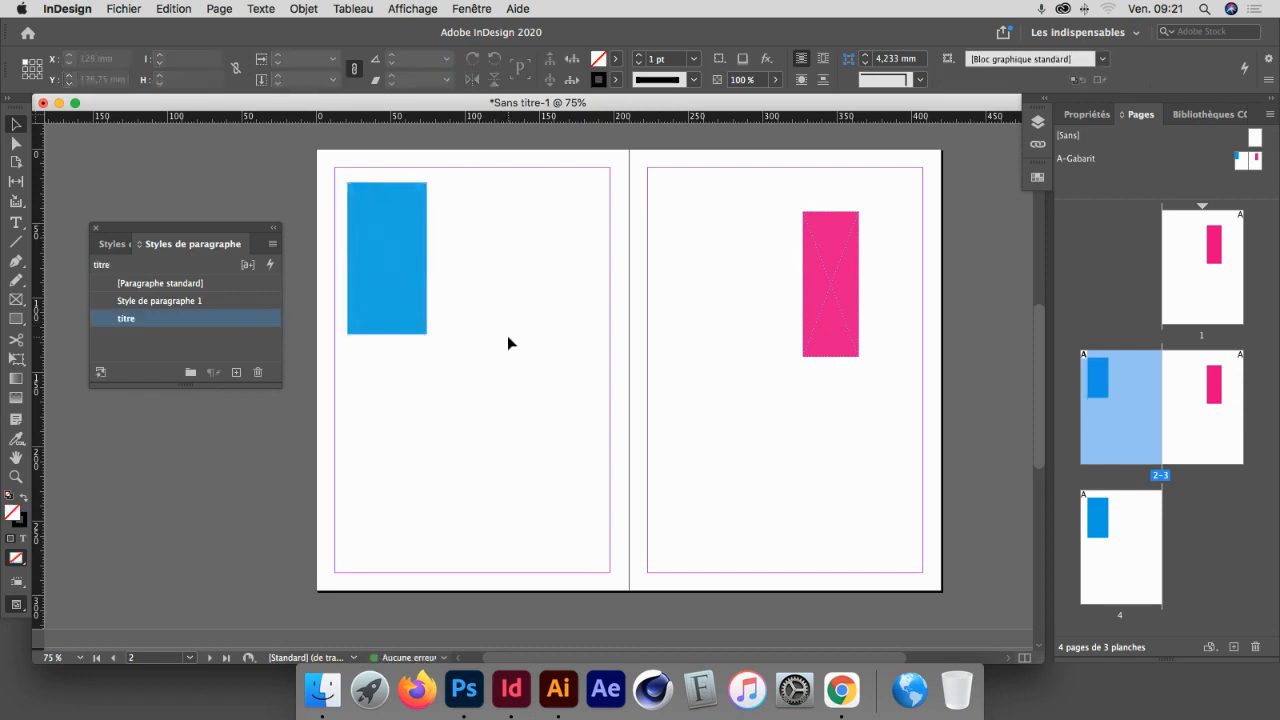
Step: Release all master items on page 2 and move the blue frame into the right half of that page
{"action": "right_click", "coordinate": [1125, 419]}
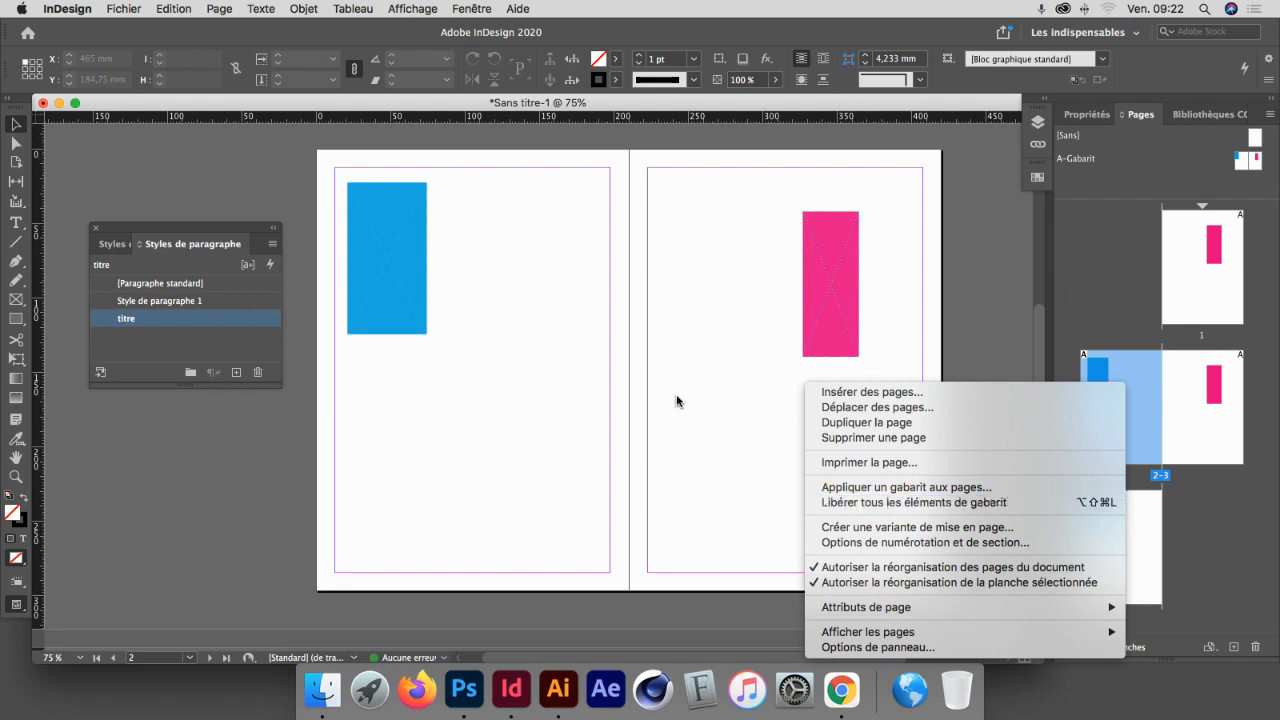
{"action": "left_click", "coordinate": [825, 502]}
{"action": "left_click_drag", "start_coordinate": [374, 263], "coordinate": [421, 329]}
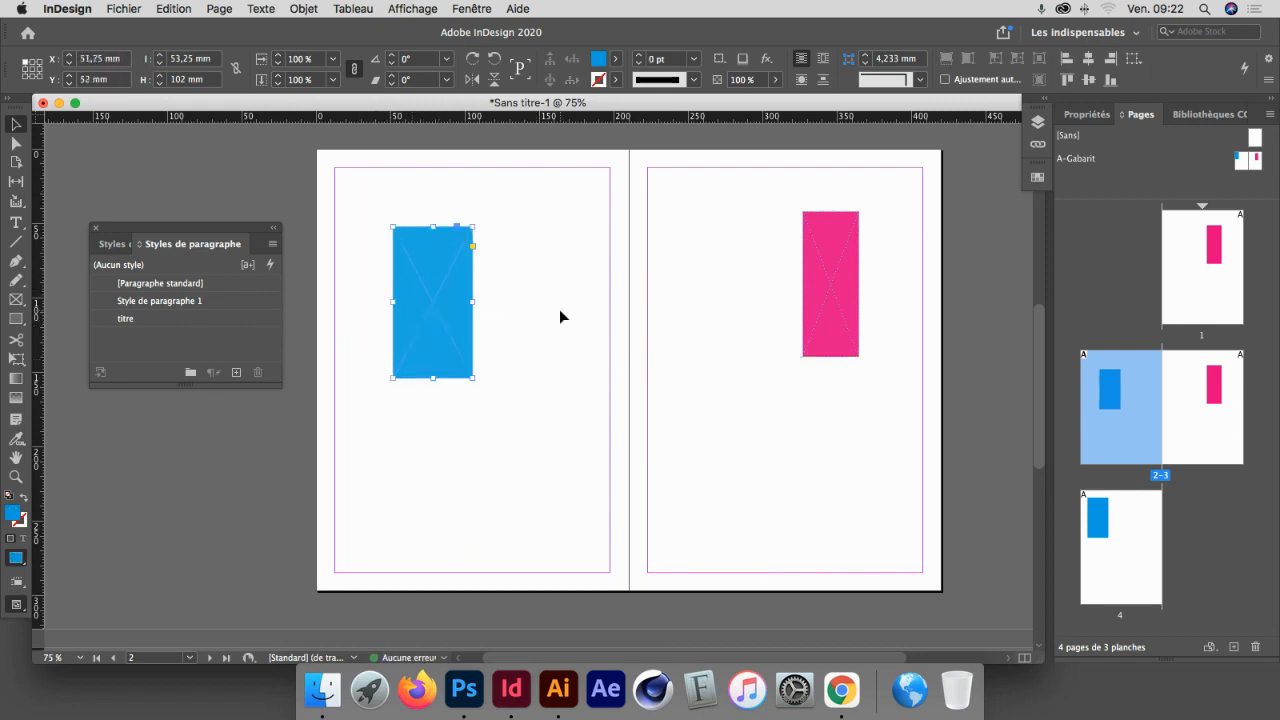
{"action": "left_click", "coordinate": [570, 280]}
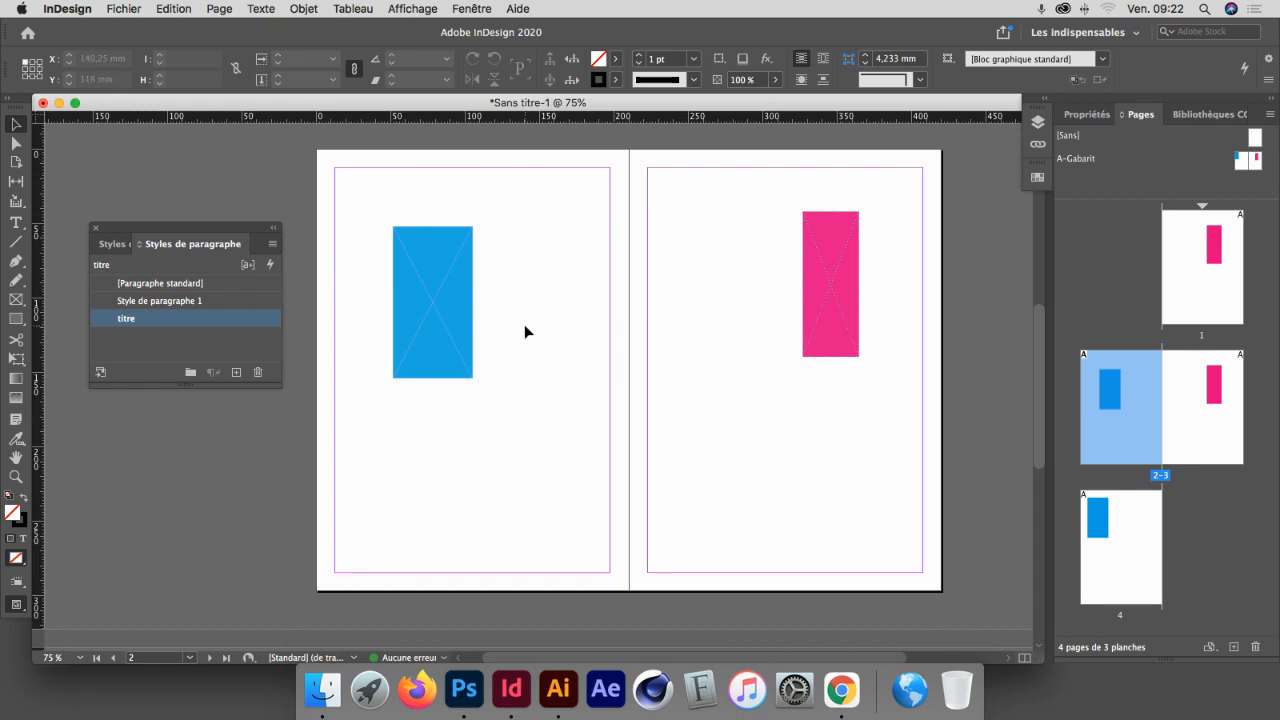
{"action": "left_click_drag", "start_coordinate": [431, 295], "coordinate": [512, 300]}
{"action": "left_click", "coordinate": [587, 314]}
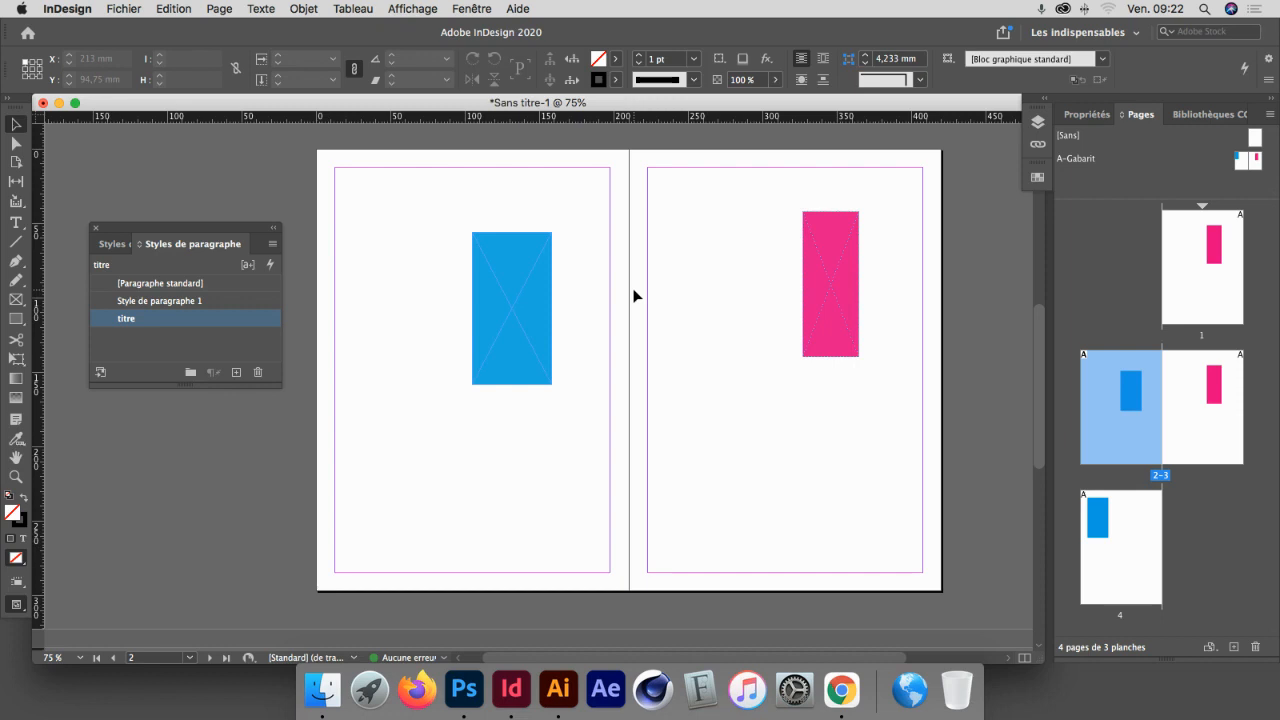
Step: On master A-Gabarit, recolour the pink frame to C=0 M=0 J=100 N=0 and the blue frame to C=15 M=100 J=100 N=0
{"action": "double_click", "coordinate": [1245, 163]}
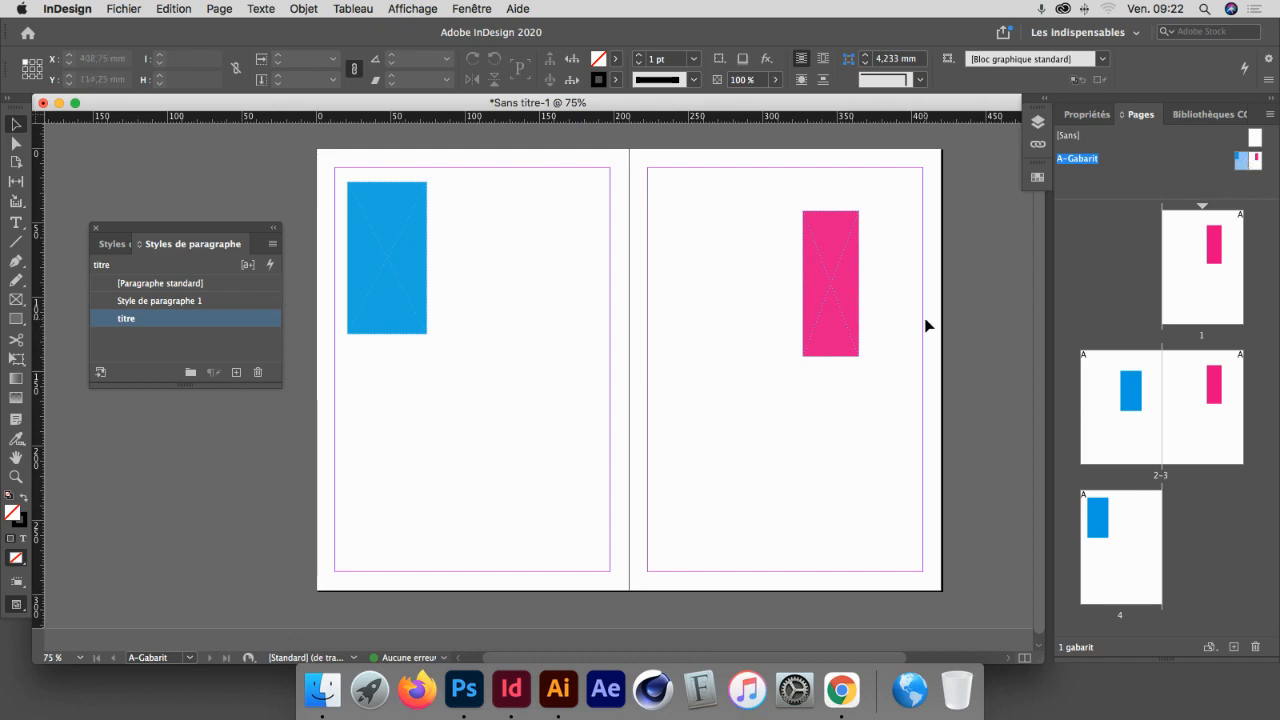
{"action": "left_click", "coordinate": [823, 297]}
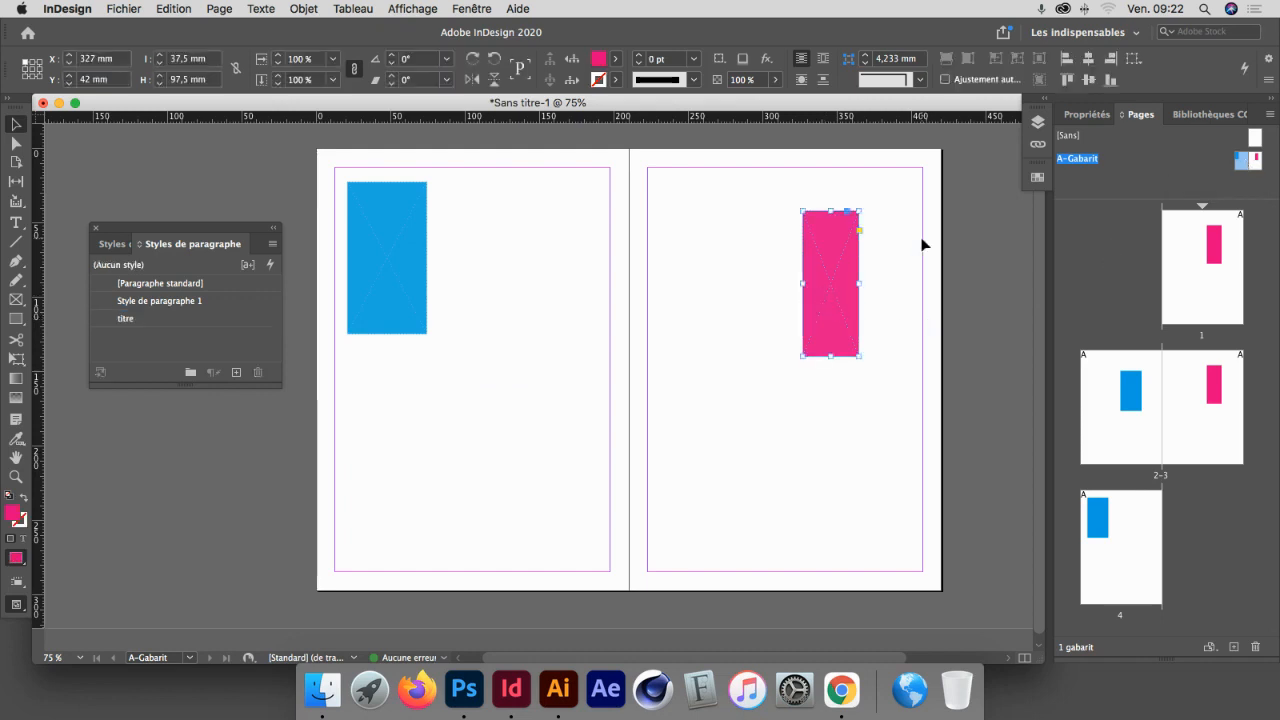
{"action": "left_click", "coordinate": [1037, 180]}
{"action": "left_click", "coordinate": [859, 321]}
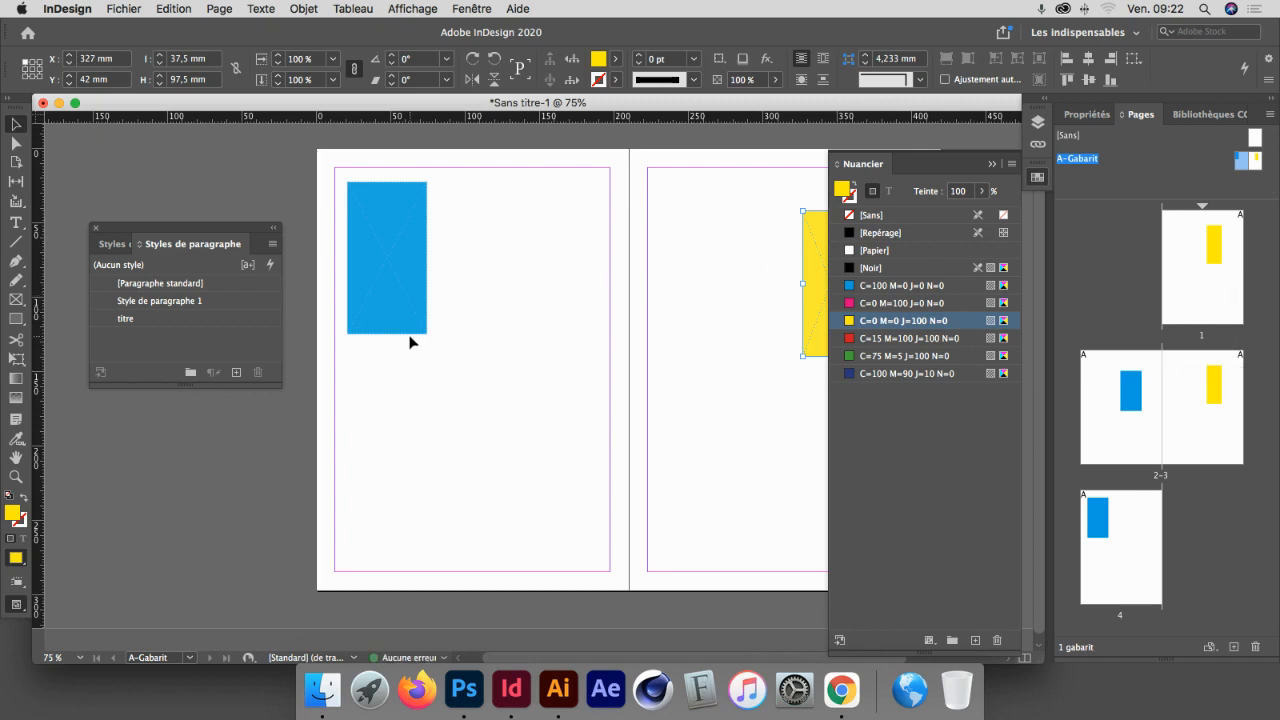
{"action": "left_click", "coordinate": [396, 298]}
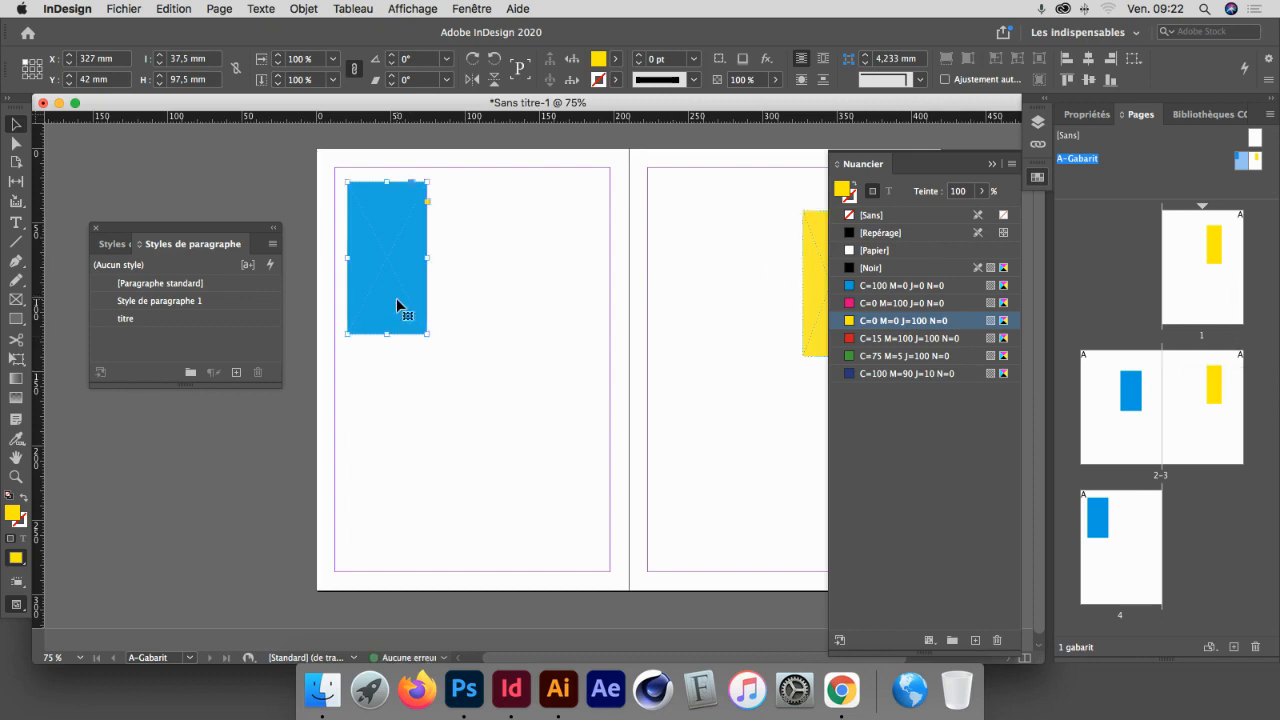
{"action": "left_click", "coordinate": [866, 338]}
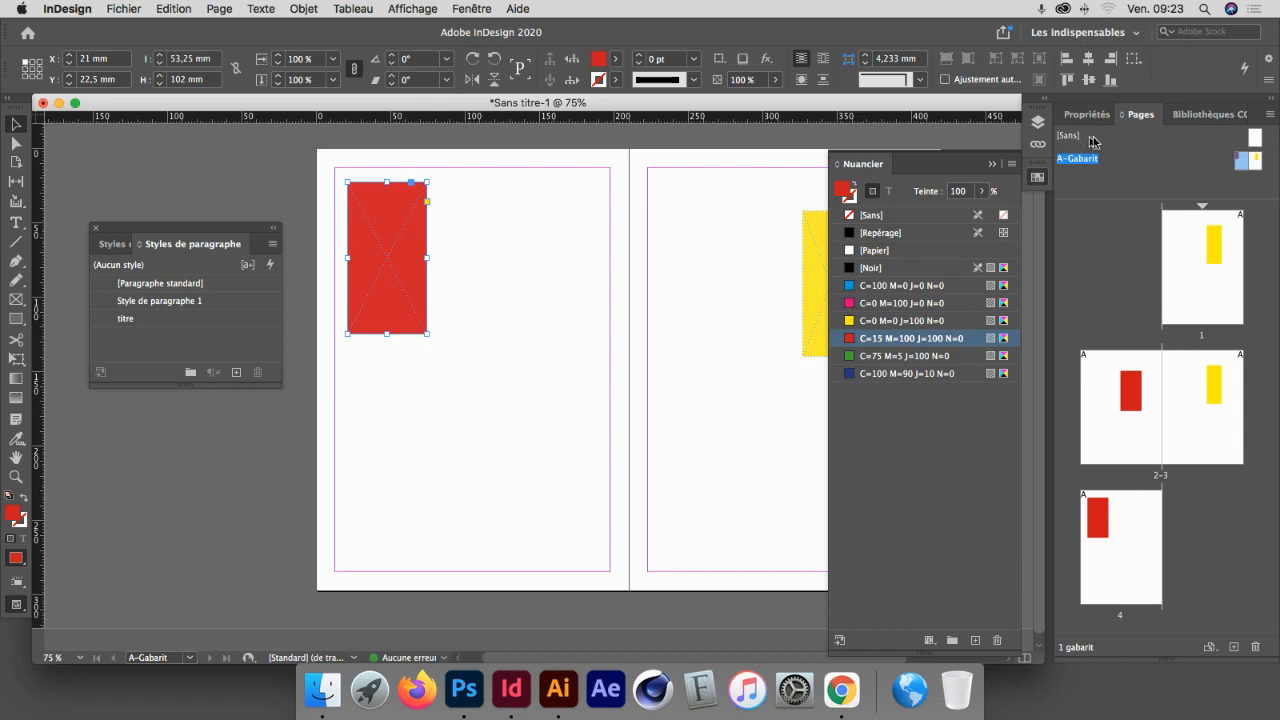
Step: Apply the blank [Sans] master to page 1
{"action": "left_click", "coordinate": [1250, 141]}
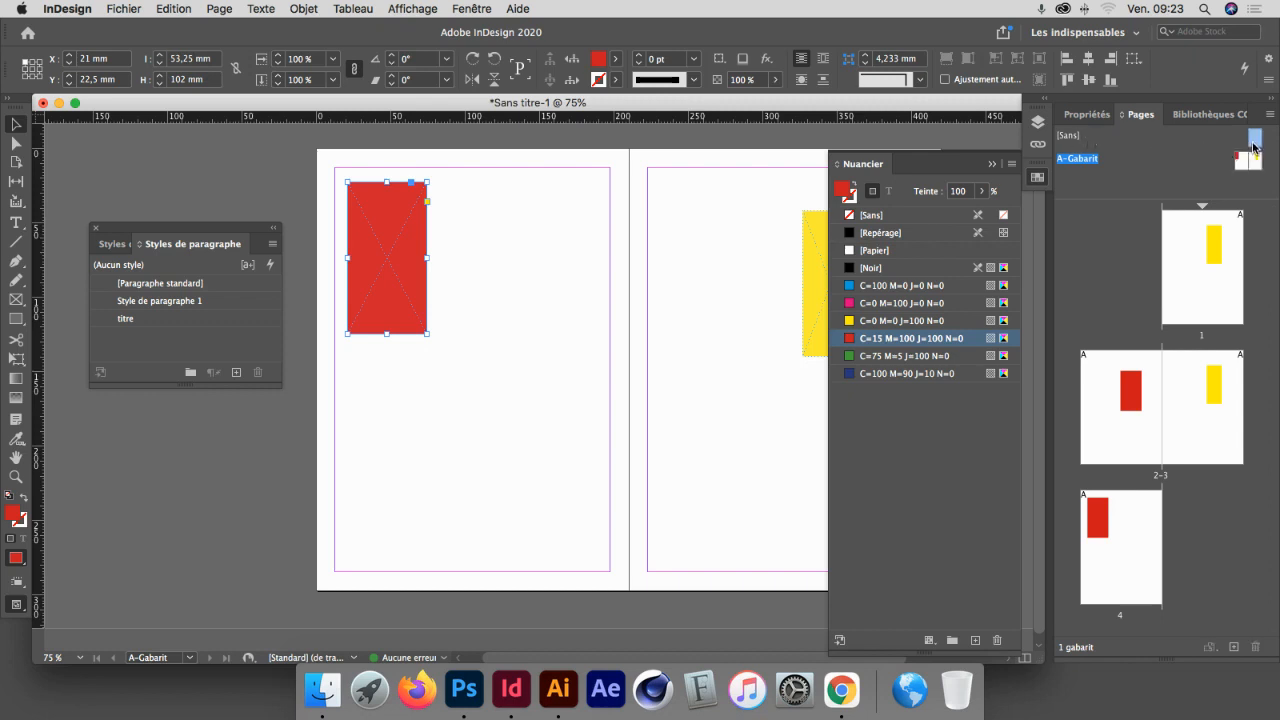
{"action": "left_click_drag", "start_coordinate": [1250, 141], "coordinate": [1182, 235]}
Step: Create a two-page A4 master based on [Sans] with prefix Z and the name 3 colonnes
{"action": "left_click", "coordinate": [1271, 116]}
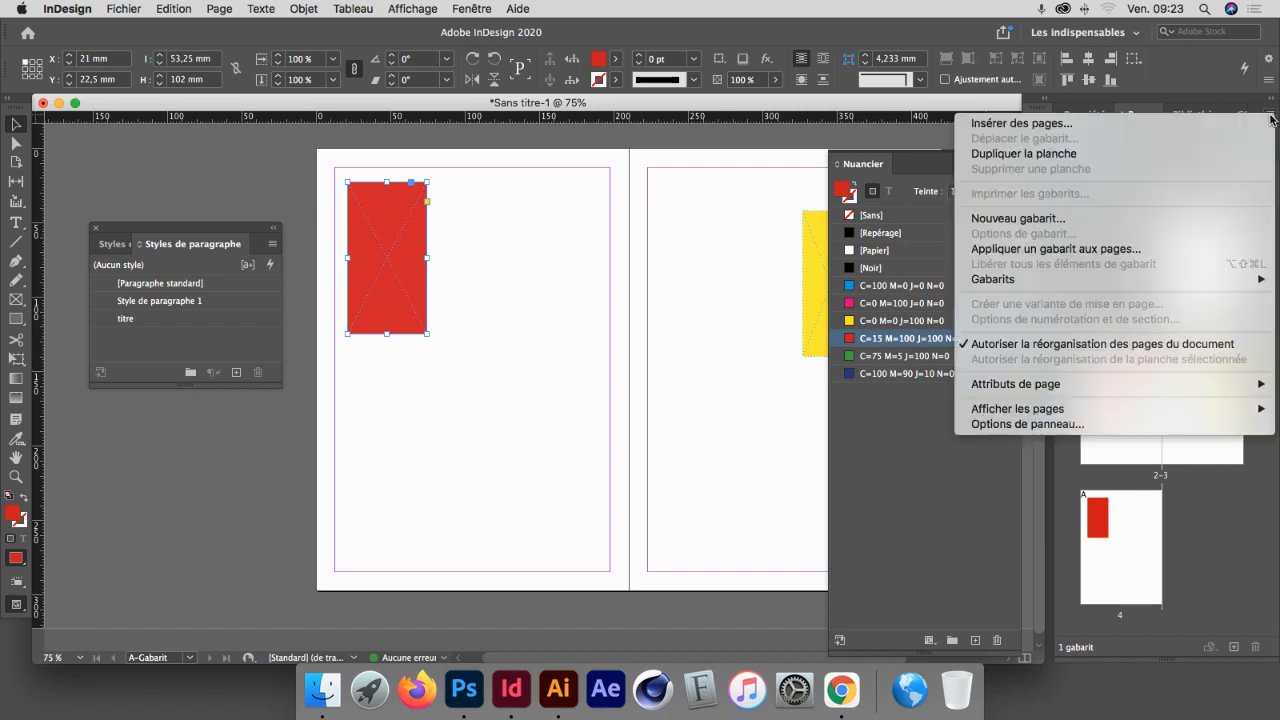
{"action": "left_click", "coordinate": [1058, 219]}
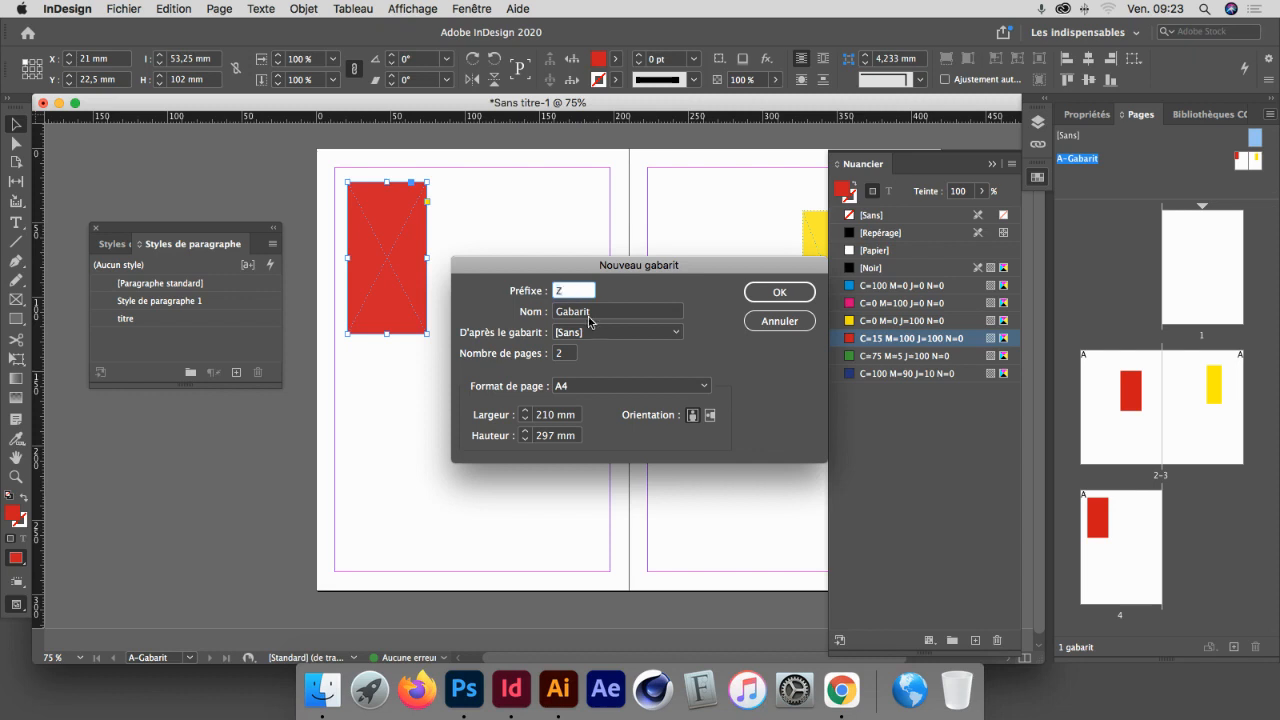
{"action": "double_click", "coordinate": [563, 311]}
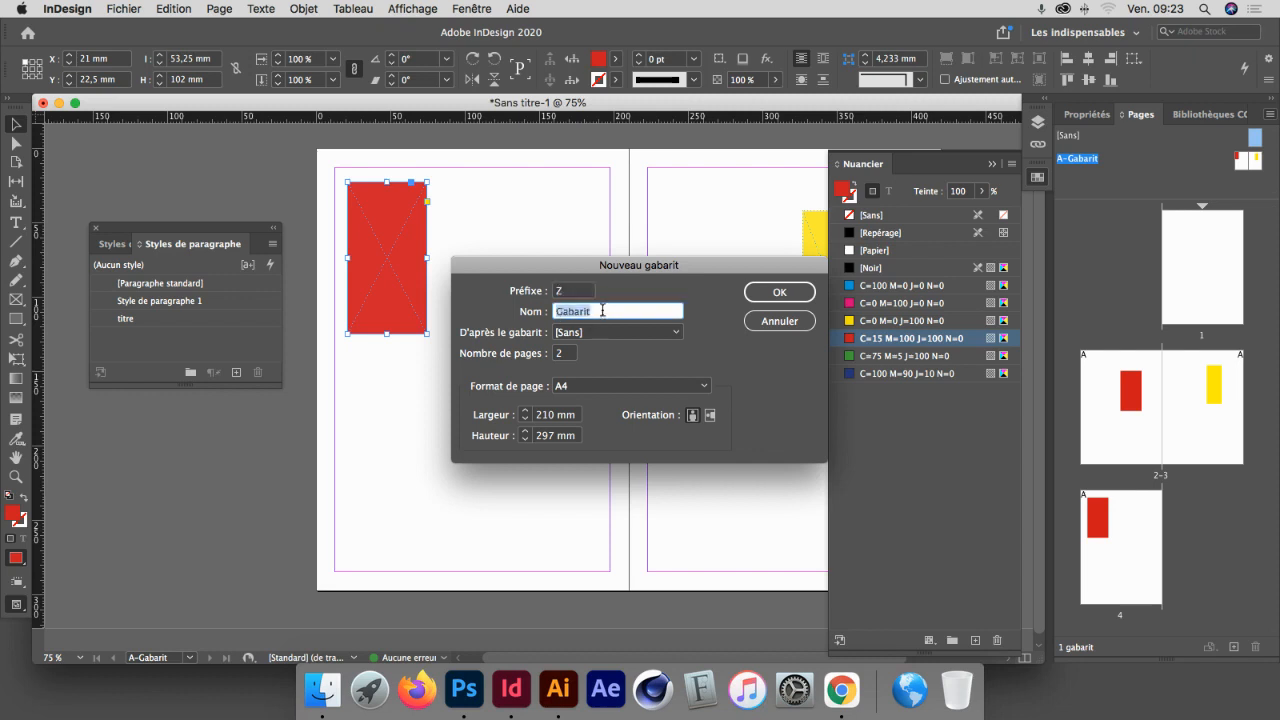
{"action": "type", "text": "3 colonnes"}
{"action": "left_click", "coordinate": [774, 296]}
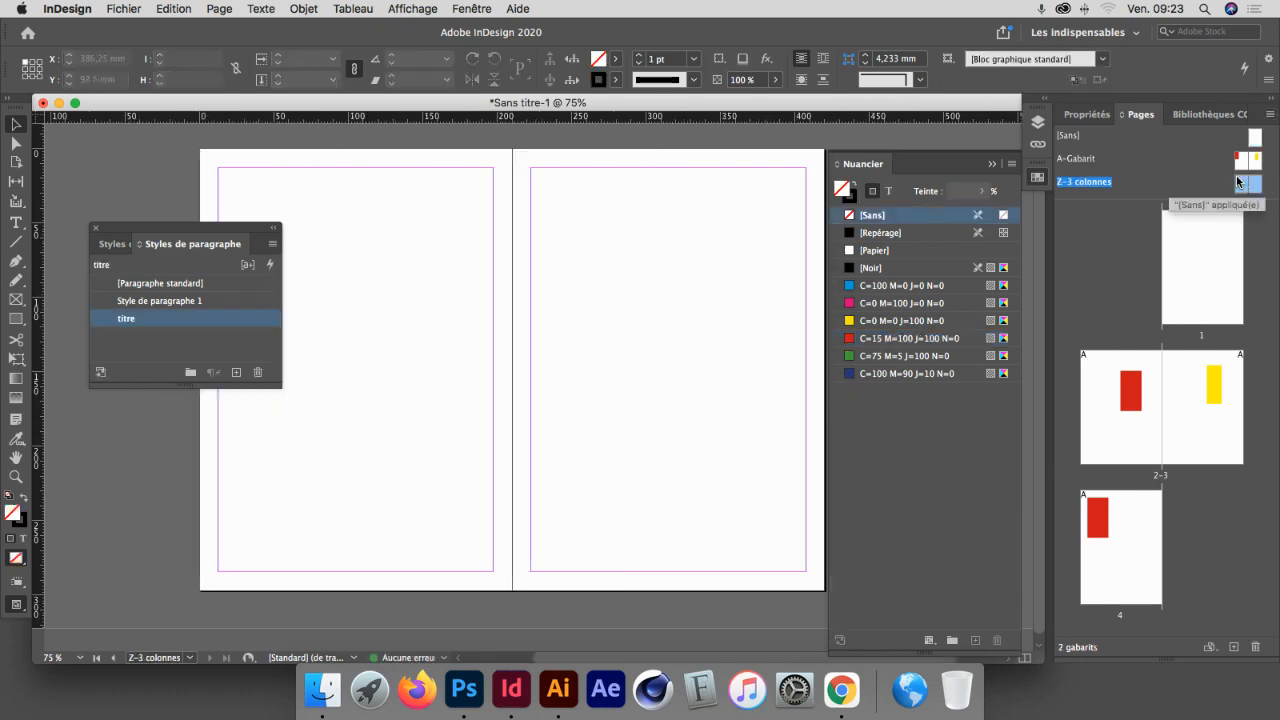
Step: Set the Z-3 colonnes master to three columns with a wider gutter on both pages
{"action": "left_click", "coordinate": [219, 9]}
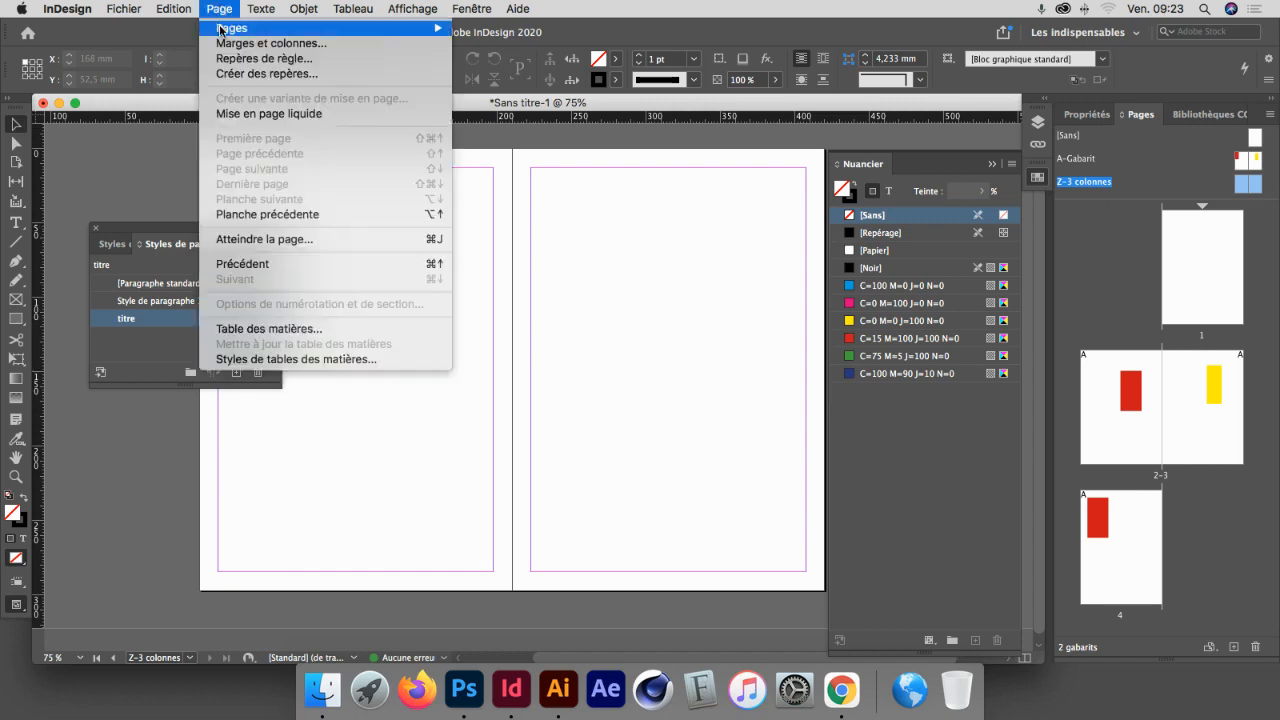
{"action": "left_click", "coordinate": [250, 43]}
{"action": "left_click", "coordinate": [516, 345]}
{"action": "left_click", "coordinate": [516, 345]}
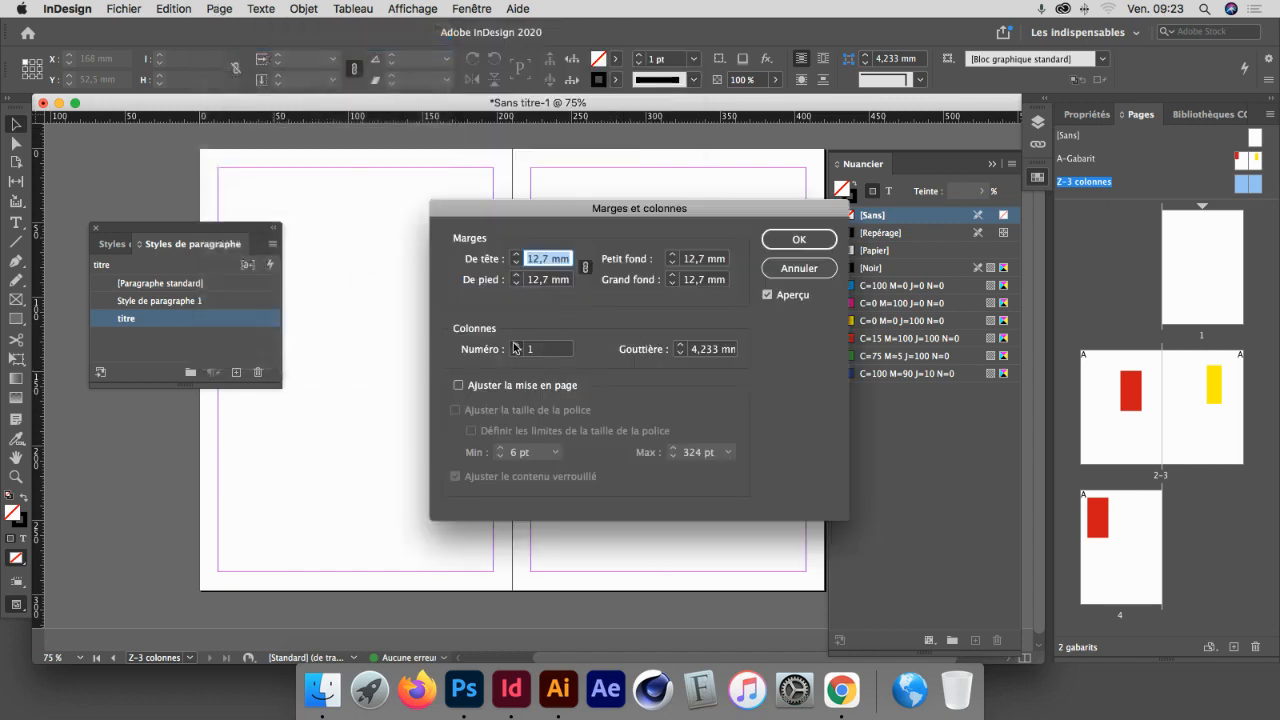
{"action": "left_click", "coordinate": [680, 344]}
{"action": "left_click", "coordinate": [680, 344]}
{"action": "left_click", "coordinate": [795, 241]}
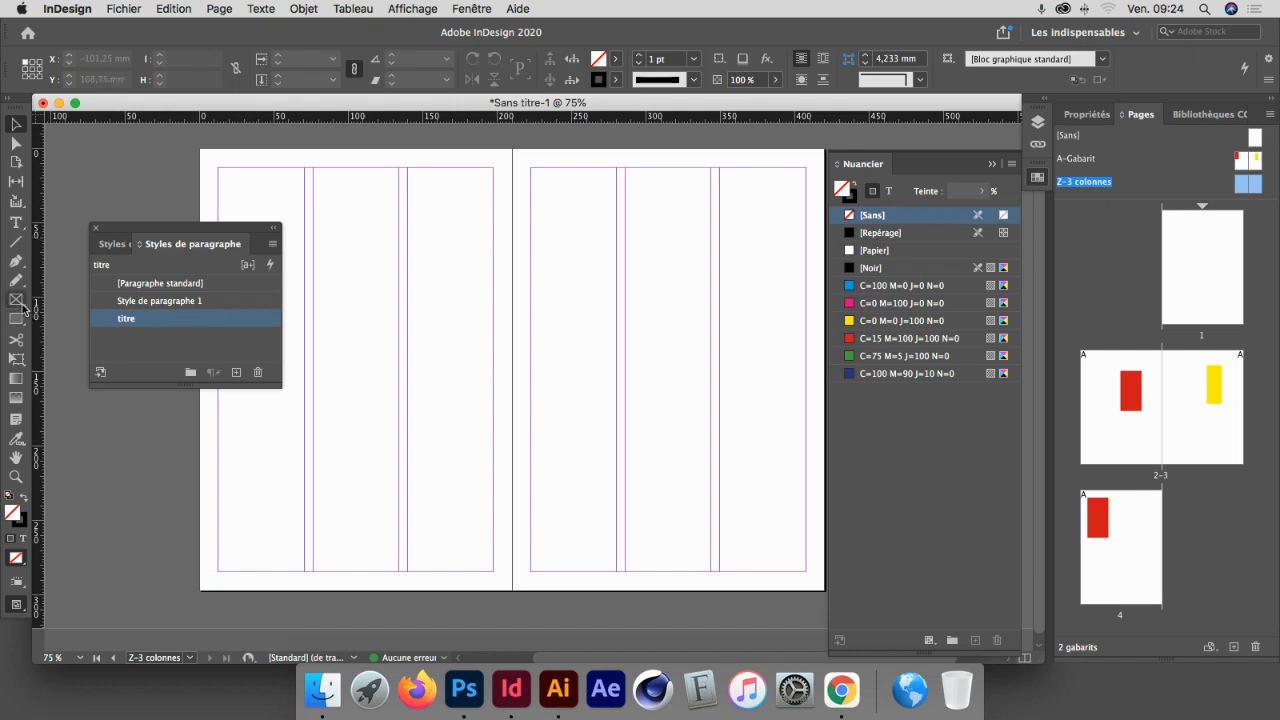
{"action": "left_click", "coordinate": [16, 222]}
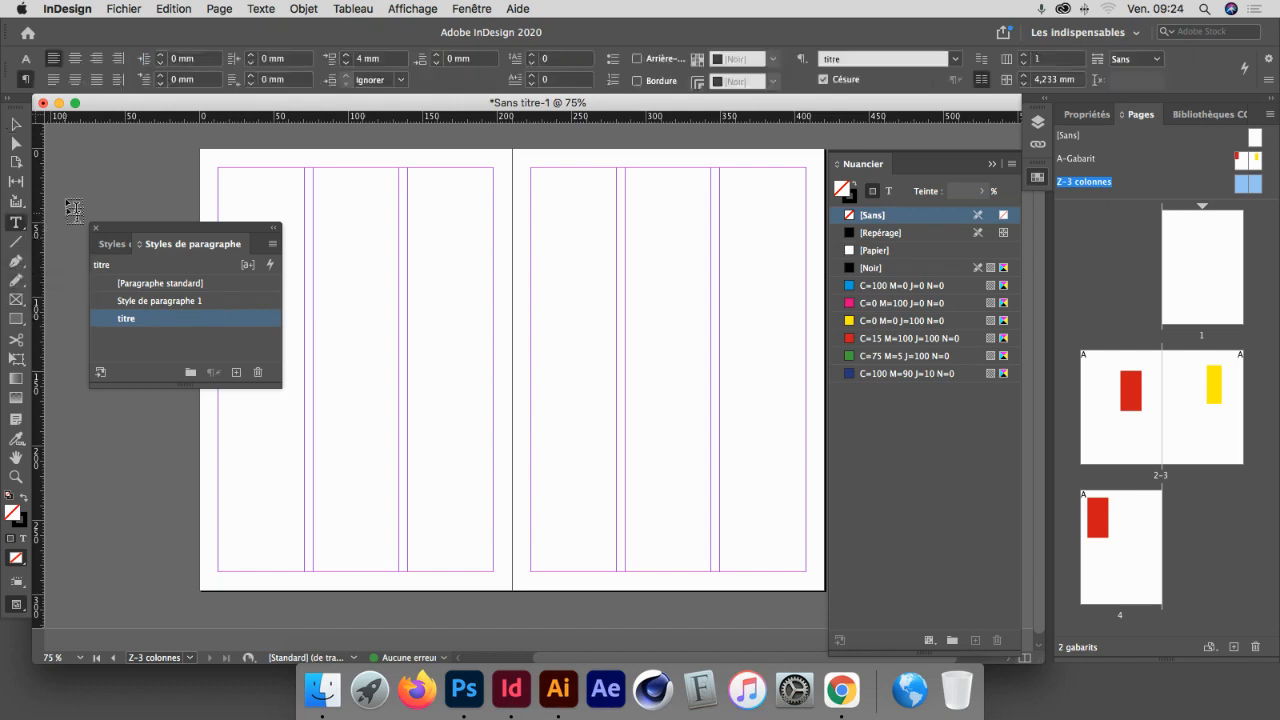
{"action": "left_click", "coordinate": [16, 124]}
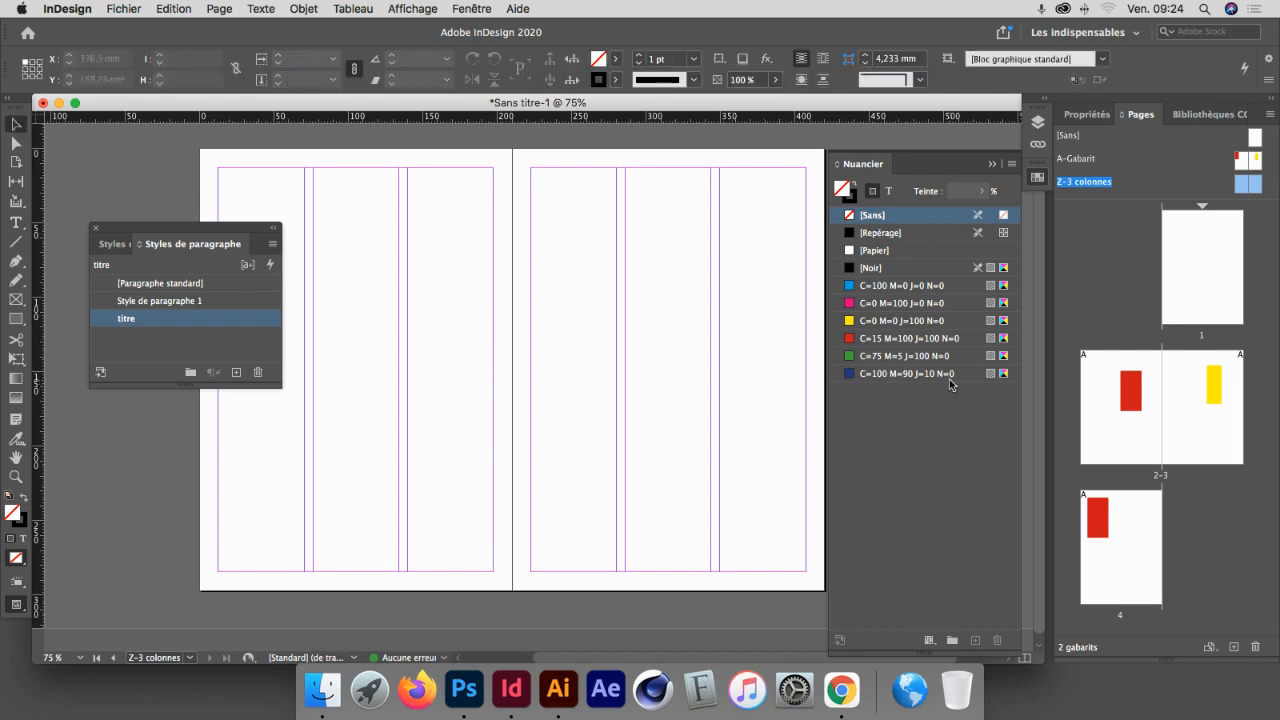
Step: Apply the Z-3 colonnes master to page 2 and move its red frame to about X 89 mm, Y 60 mm
{"action": "double_click", "coordinate": [1133, 404]}
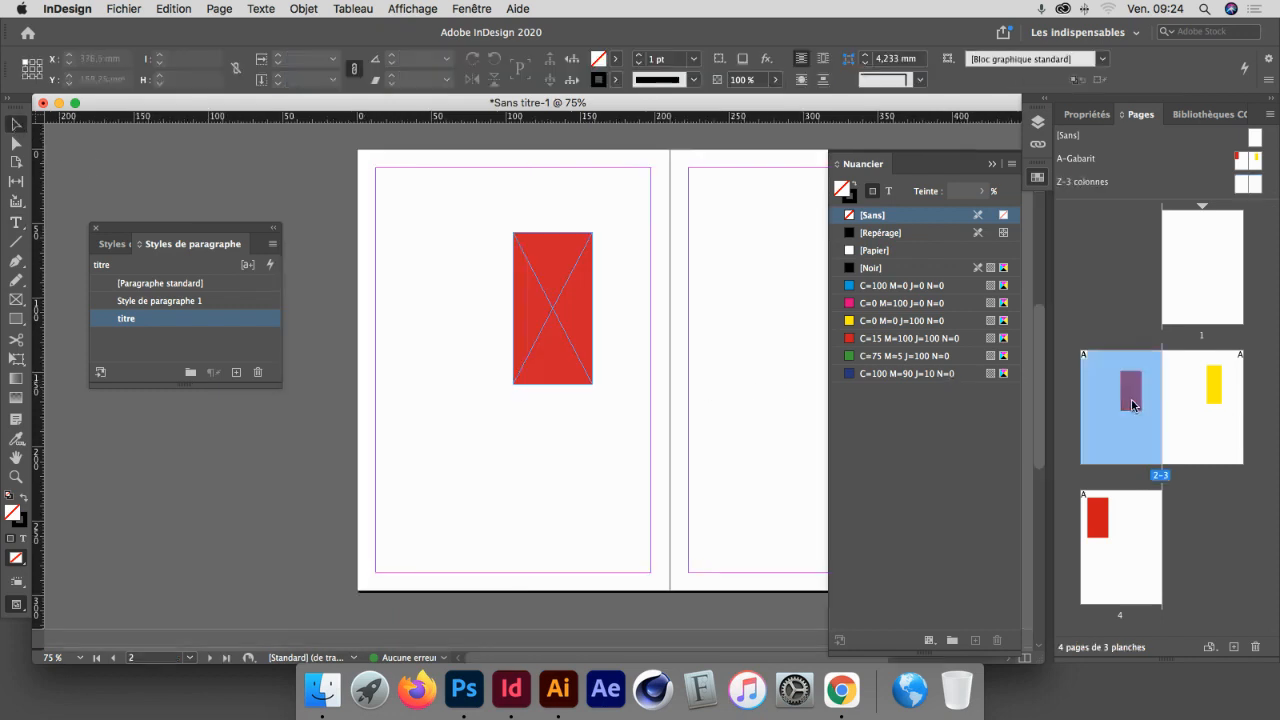
{"action": "left_click_drag", "start_coordinate": [694, 429], "coordinate": [577, 429]}
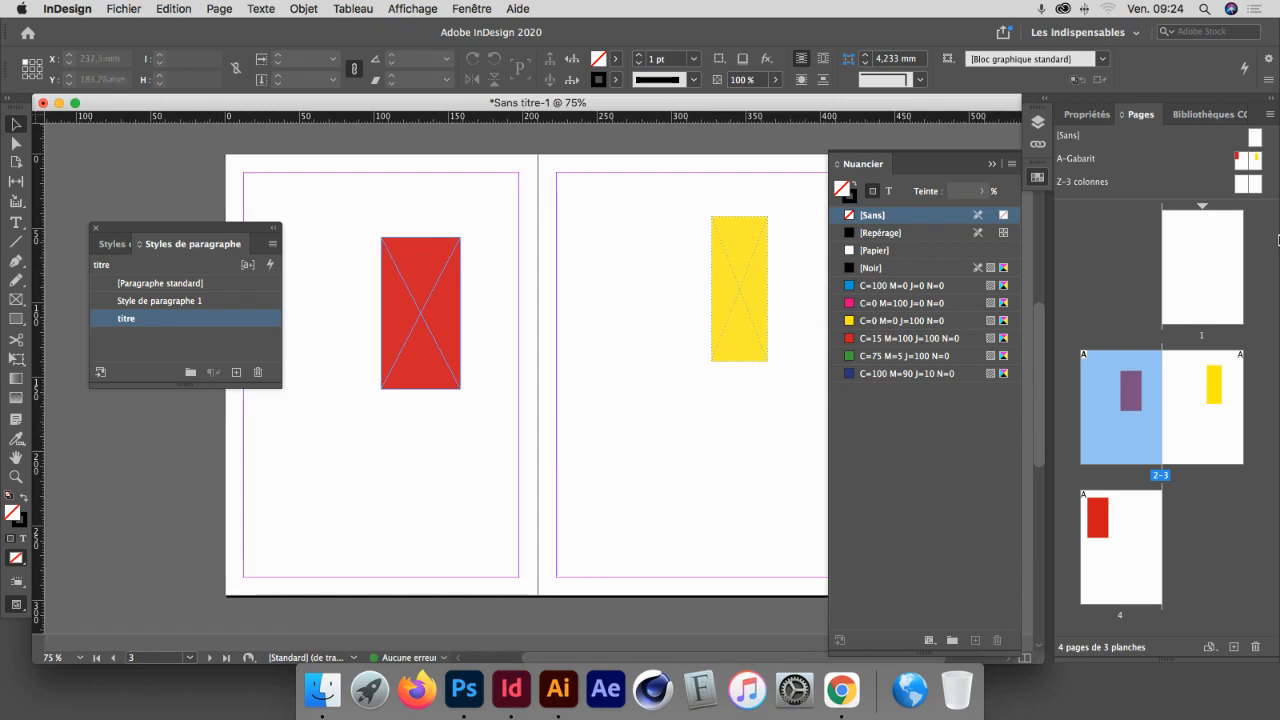
{"action": "left_click_drag", "start_coordinate": [1245, 185], "coordinate": [1121, 390]}
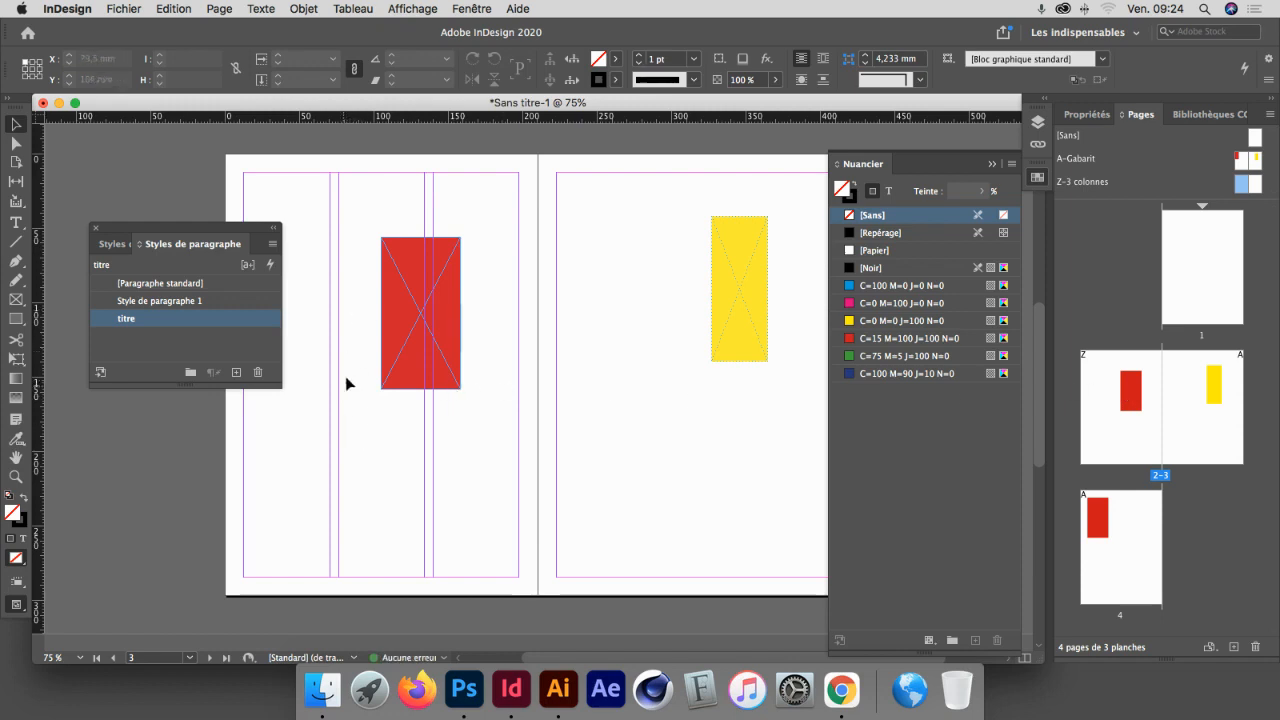
{"action": "left_click", "coordinate": [405, 318]}
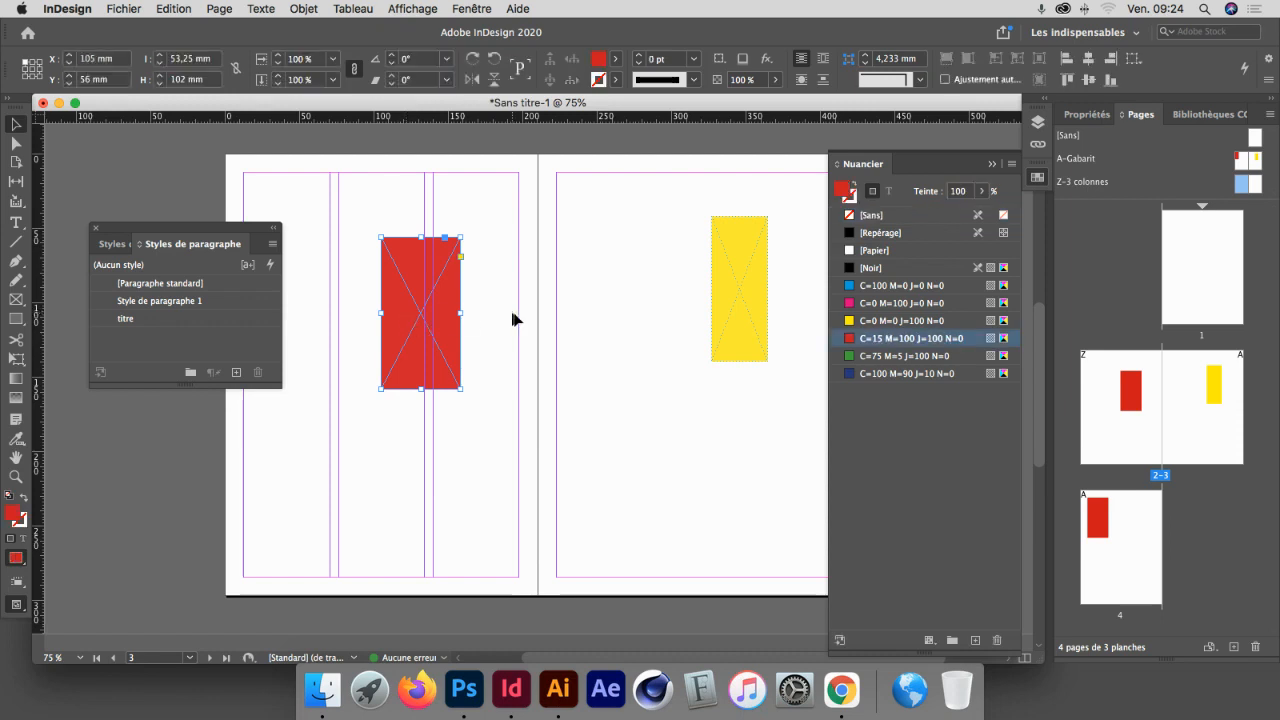
{"action": "left_click_drag", "start_coordinate": [410, 295], "coordinate": [385, 300]}
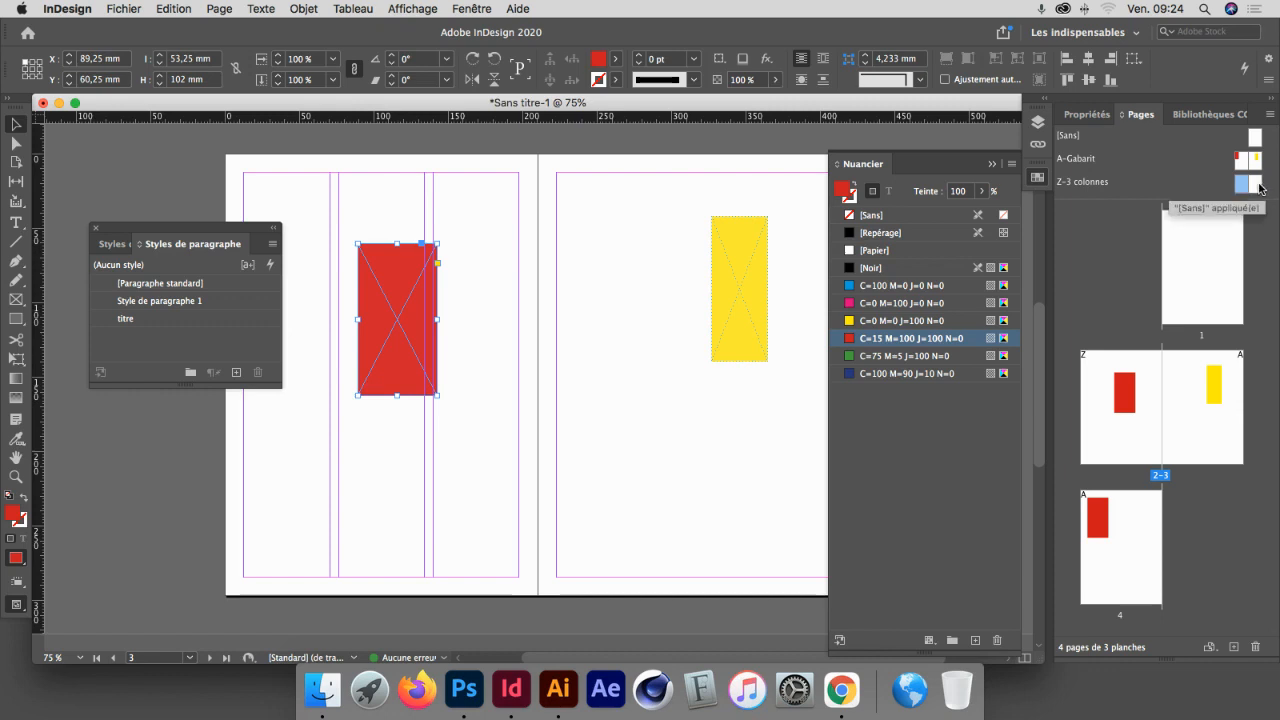
Step: Try the Z-3 colonnes master on page 3 and reapply A-Gabarit to that page
{"action": "left_click_drag", "start_coordinate": [1260, 187], "coordinate": [1218, 390]}
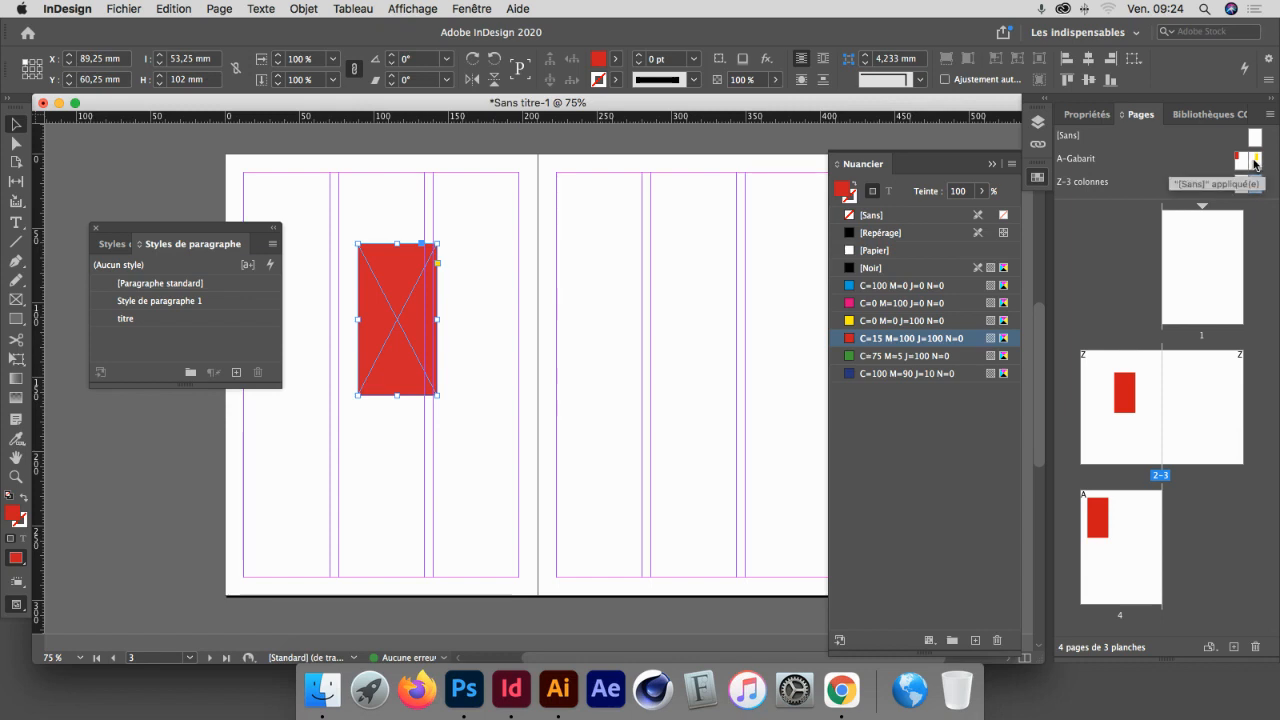
{"action": "left_click_drag", "start_coordinate": [1256, 164], "coordinate": [1194, 372]}
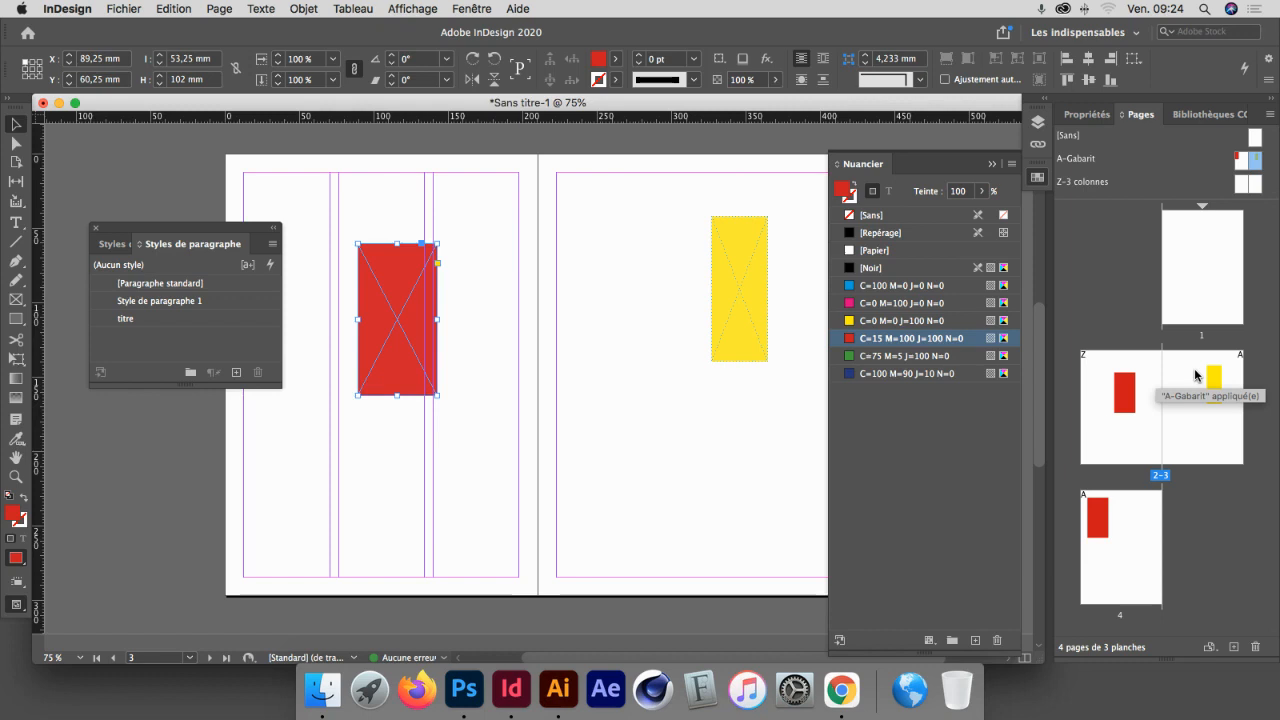
{"action": "left_click", "coordinate": [506, 337]}
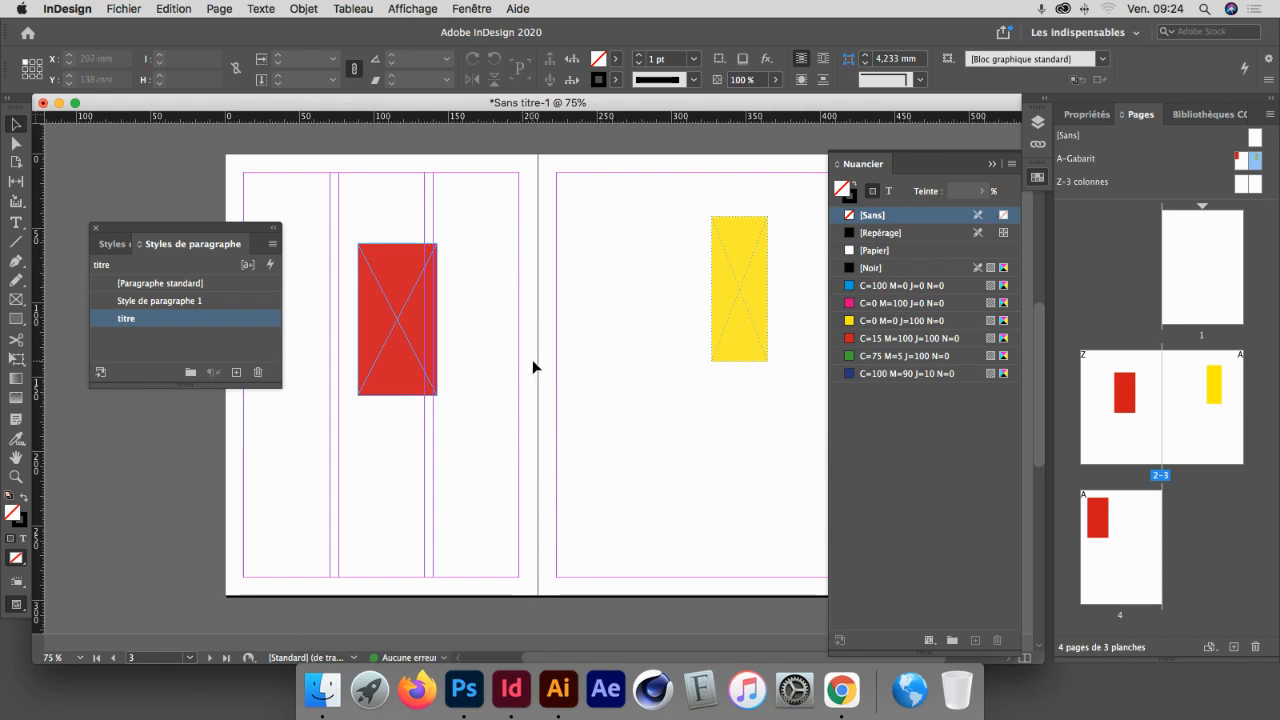
Step: Create a two-page A4 master with prefix B named 3 col + blocs couleur, based on A-Gabarit
{"action": "left_click_drag", "start_coordinate": [1156, 199], "coordinate": [1152, 278]}
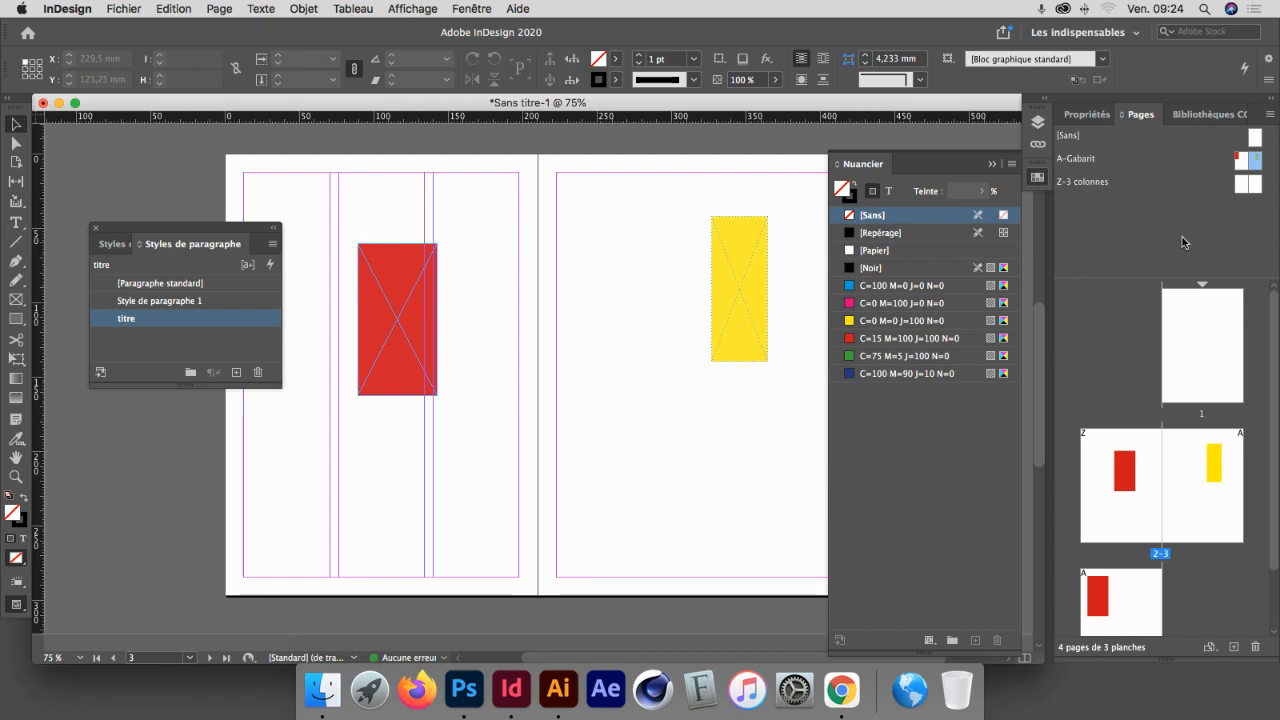
{"action": "left_click", "coordinate": [1269, 116]}
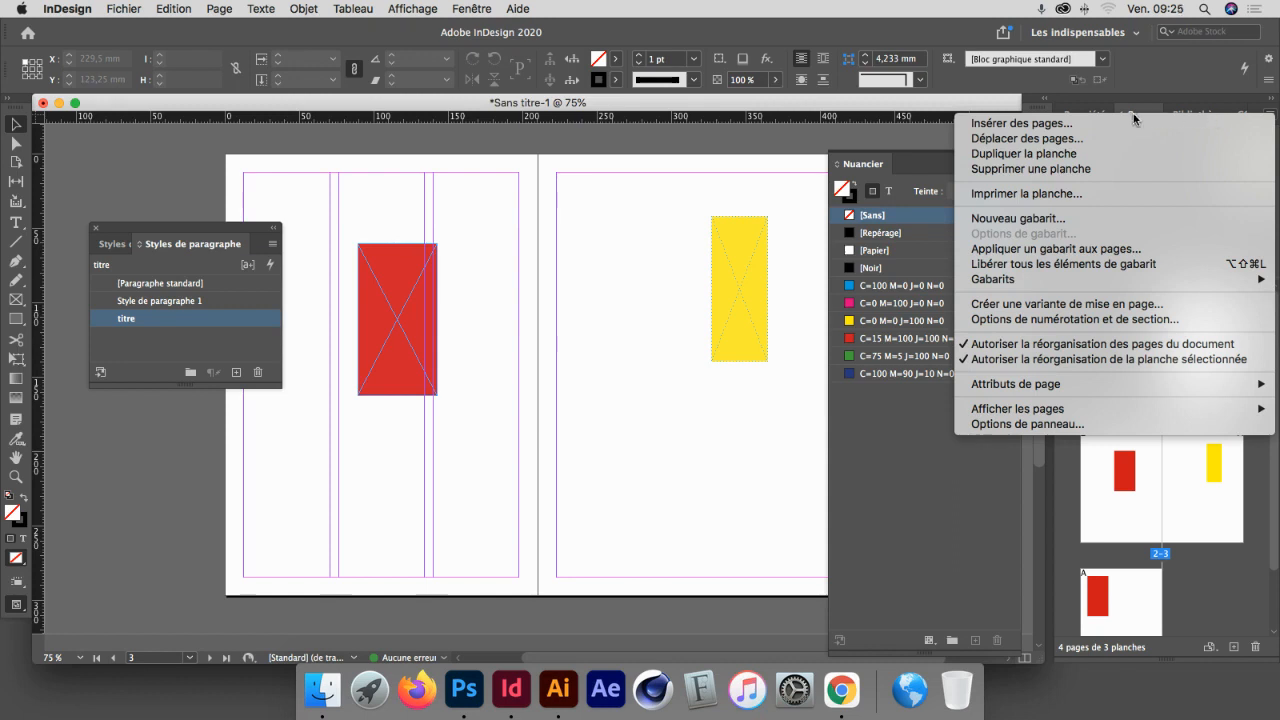
{"action": "left_click", "coordinate": [1053, 220]}
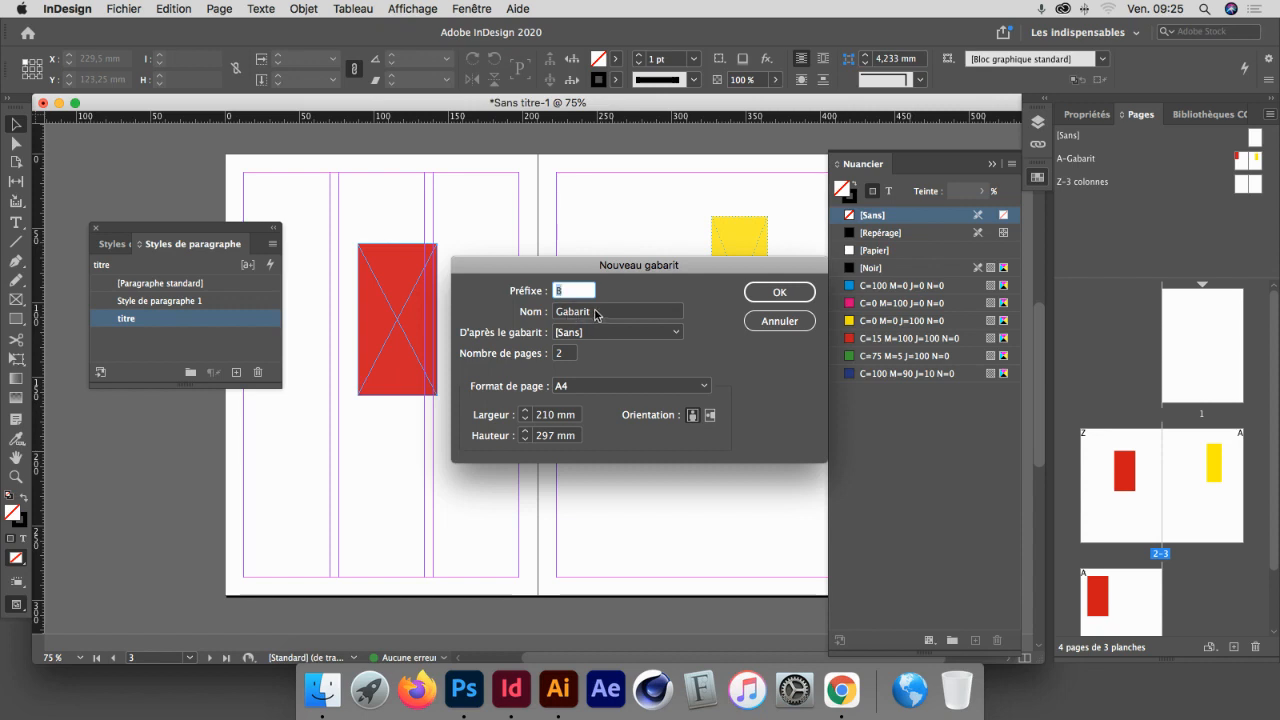
{"action": "left_click", "coordinate": [590, 312]}
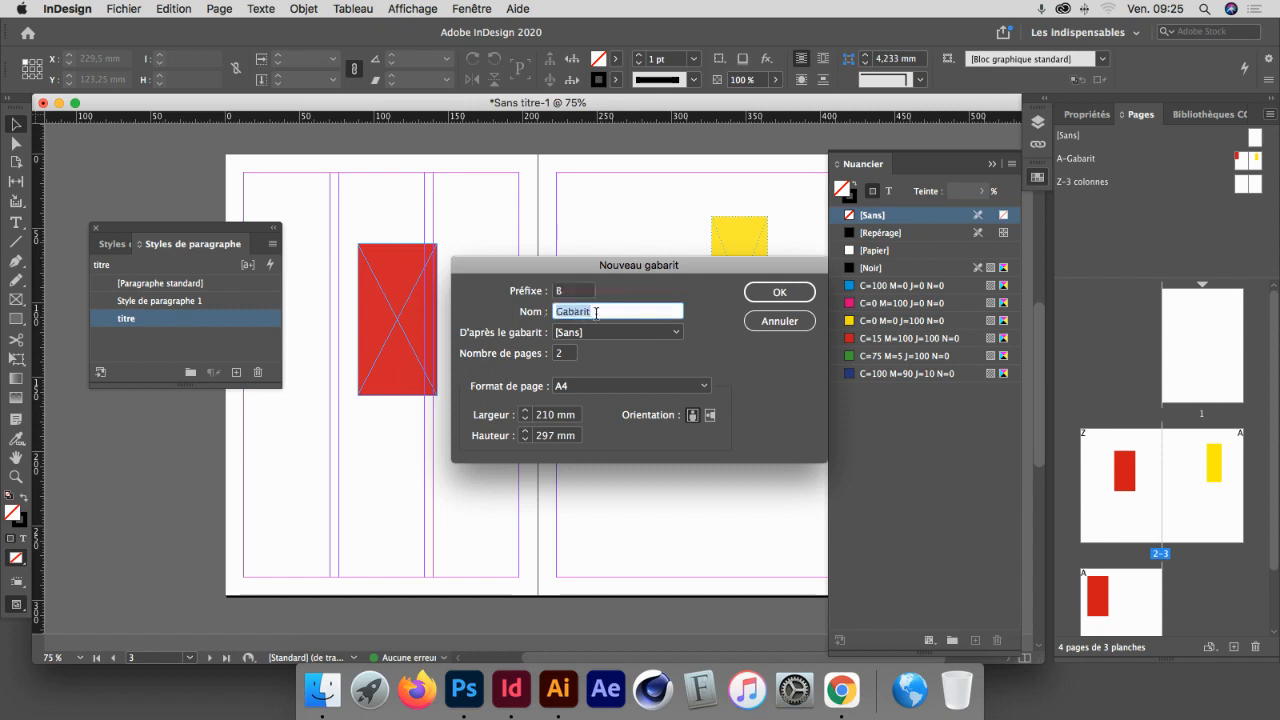
{"action": "type", "text": "3 col + blocs couleur"}
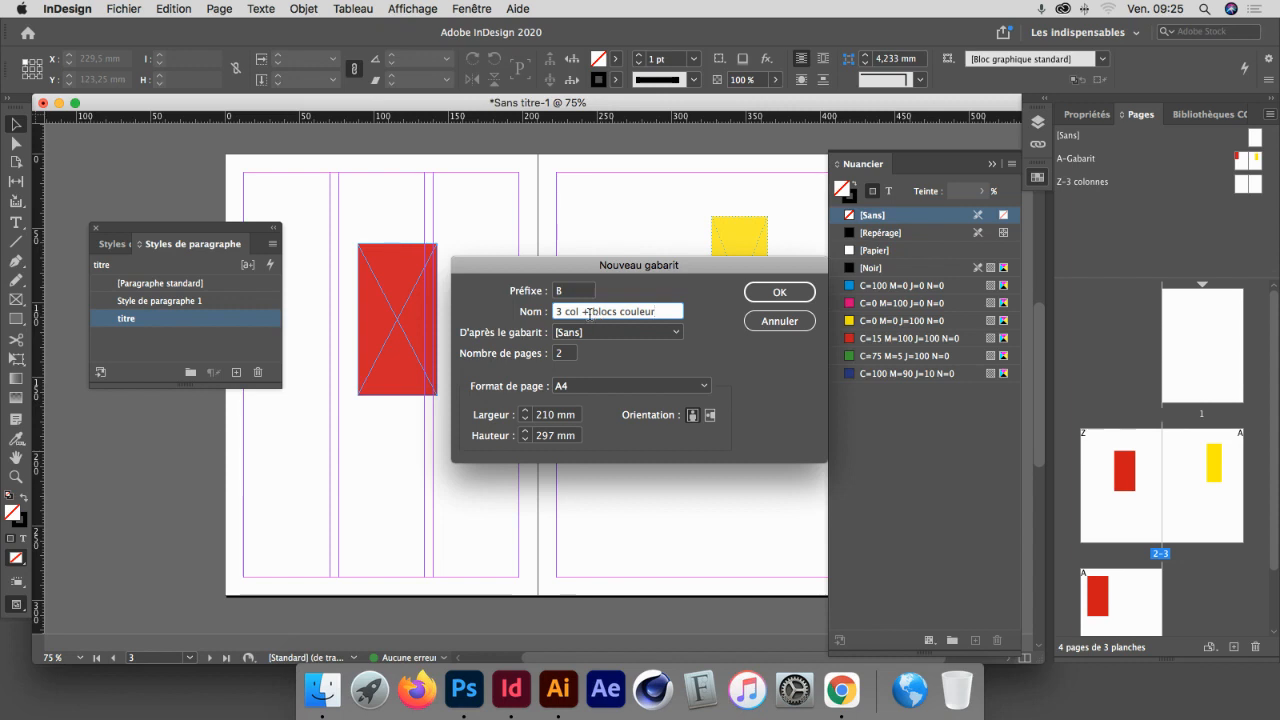
{"action": "left_click", "coordinate": [679, 333]}
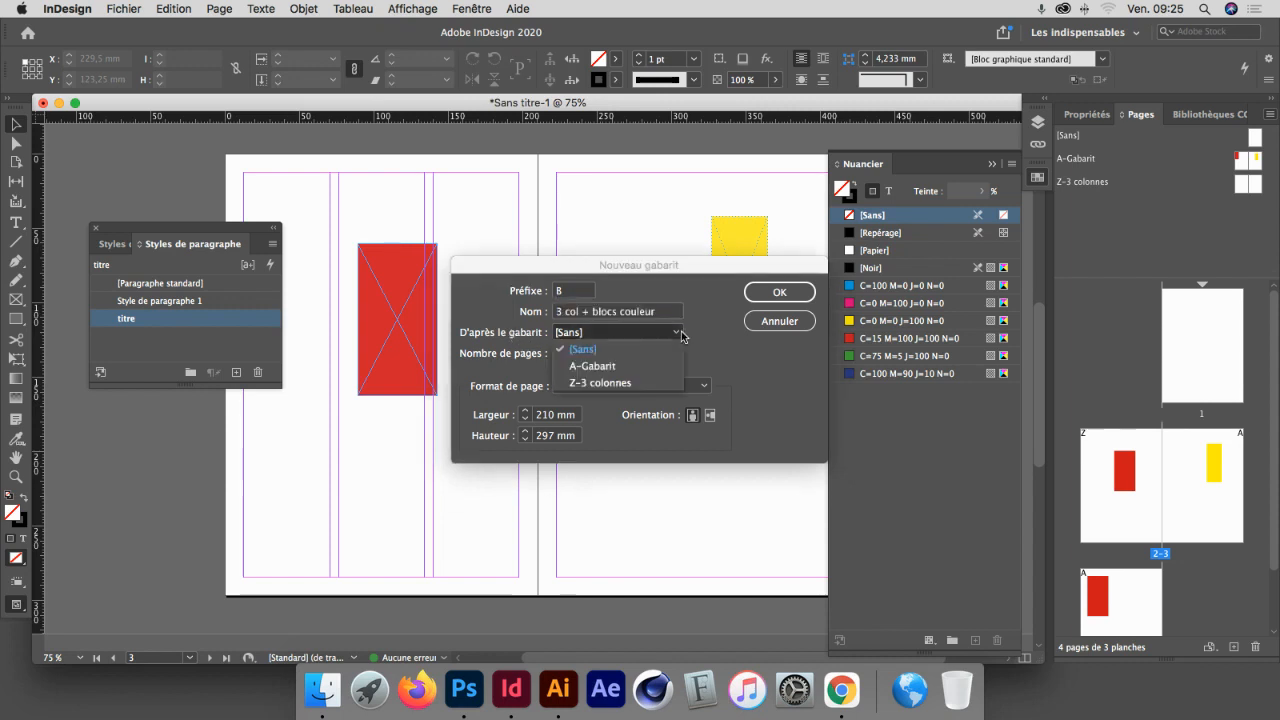
{"action": "left_click", "coordinate": [657, 363]}
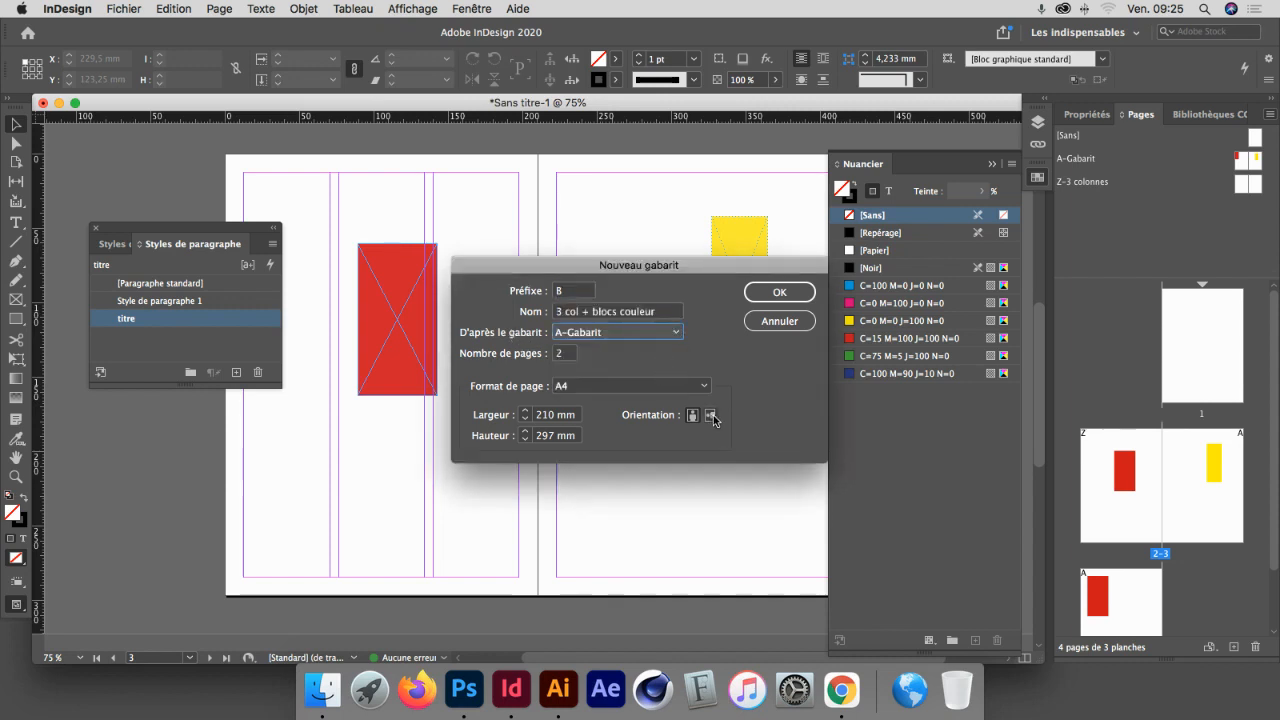
{"action": "left_click", "coordinate": [779, 292]}
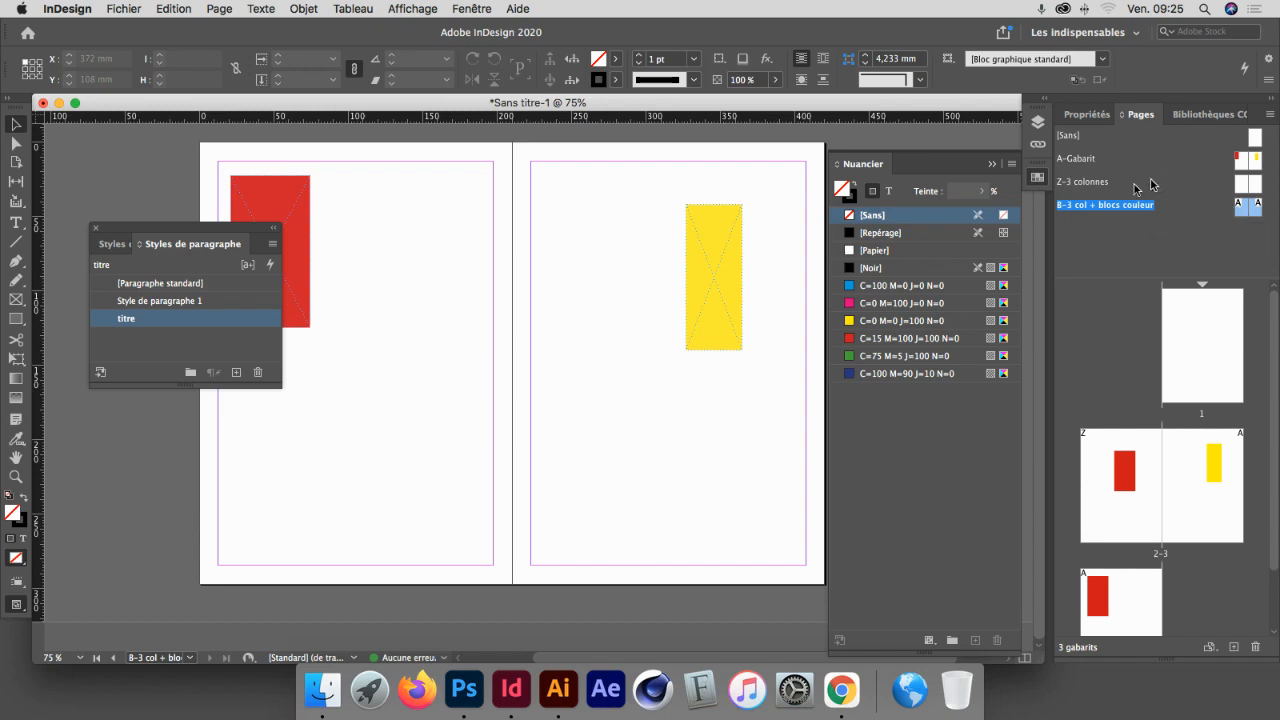
Step: Set the B-3 col + blocs couleur master to three columns with a 7 mm gutter
{"action": "left_click", "coordinate": [213, 9]}
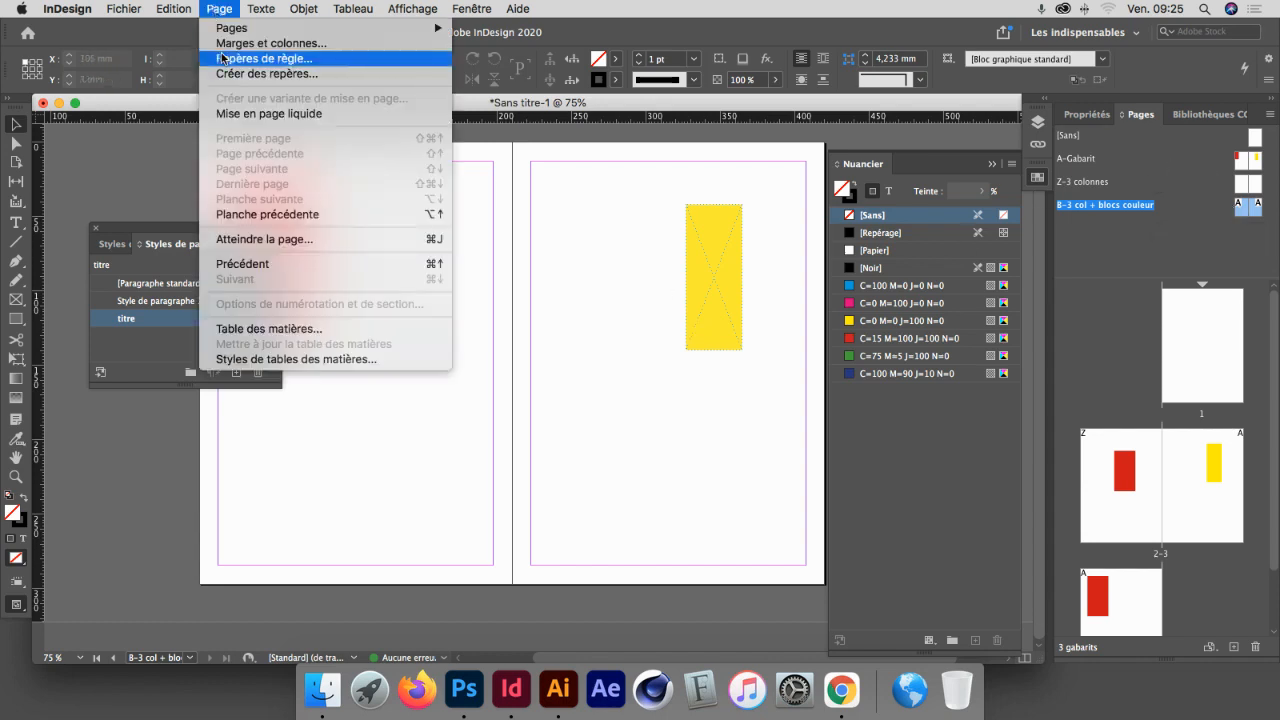
{"action": "left_click", "coordinate": [228, 44]}
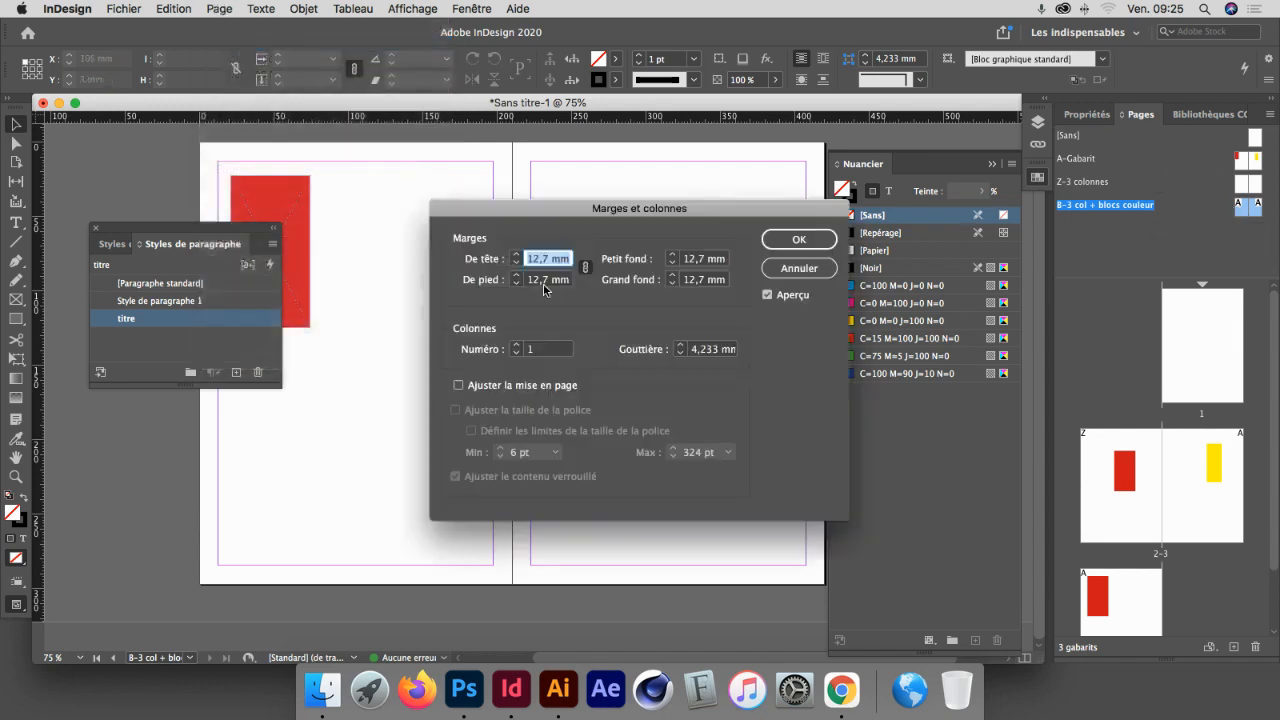
{"action": "left_click", "coordinate": [517, 345]}
{"action": "left_click", "coordinate": [517, 345]}
{"action": "left_click", "coordinate": [679, 345]}
{"action": "left_click", "coordinate": [679, 345]}
{"action": "left_click", "coordinate": [799, 239]}
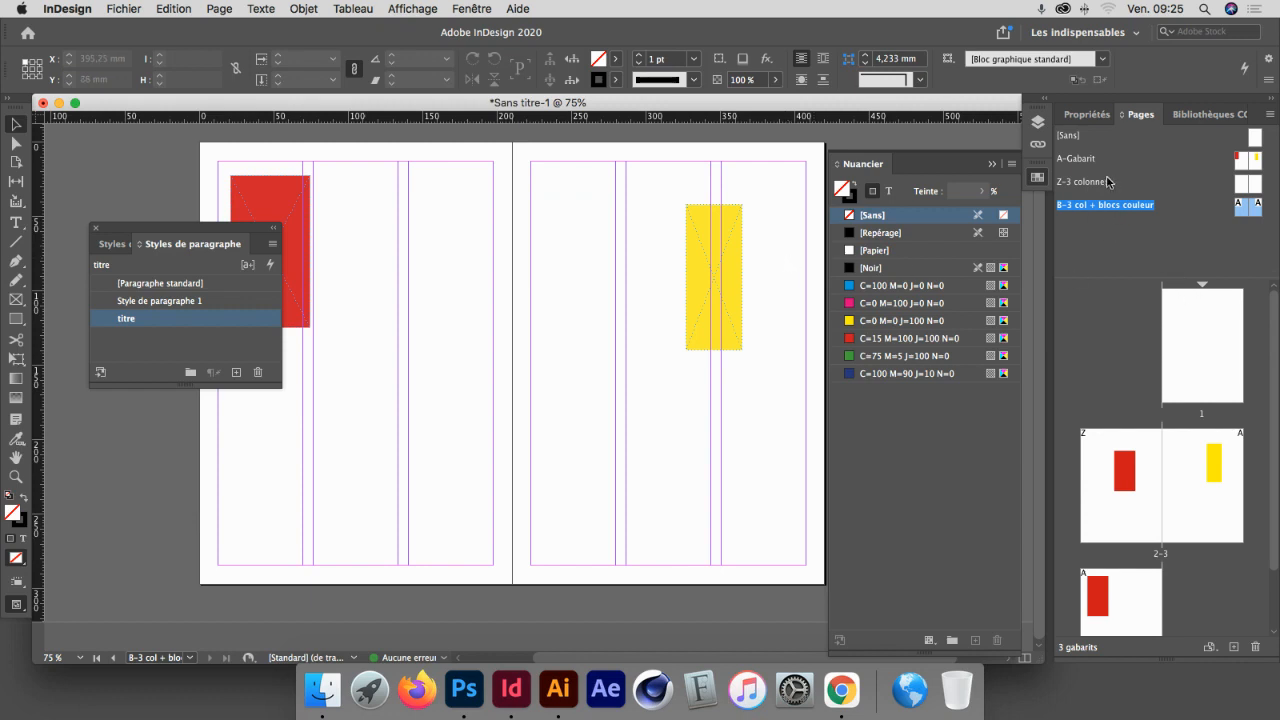
Step: Move the red frame on master A-Gabarit to about X 82 mm, Y 118 mm and check master B-3 col + blocs couleur
{"action": "double_click", "coordinate": [1078, 160]}
{"action": "left_click_drag", "start_coordinate": [429, 277], "coordinate": [519, 420]}
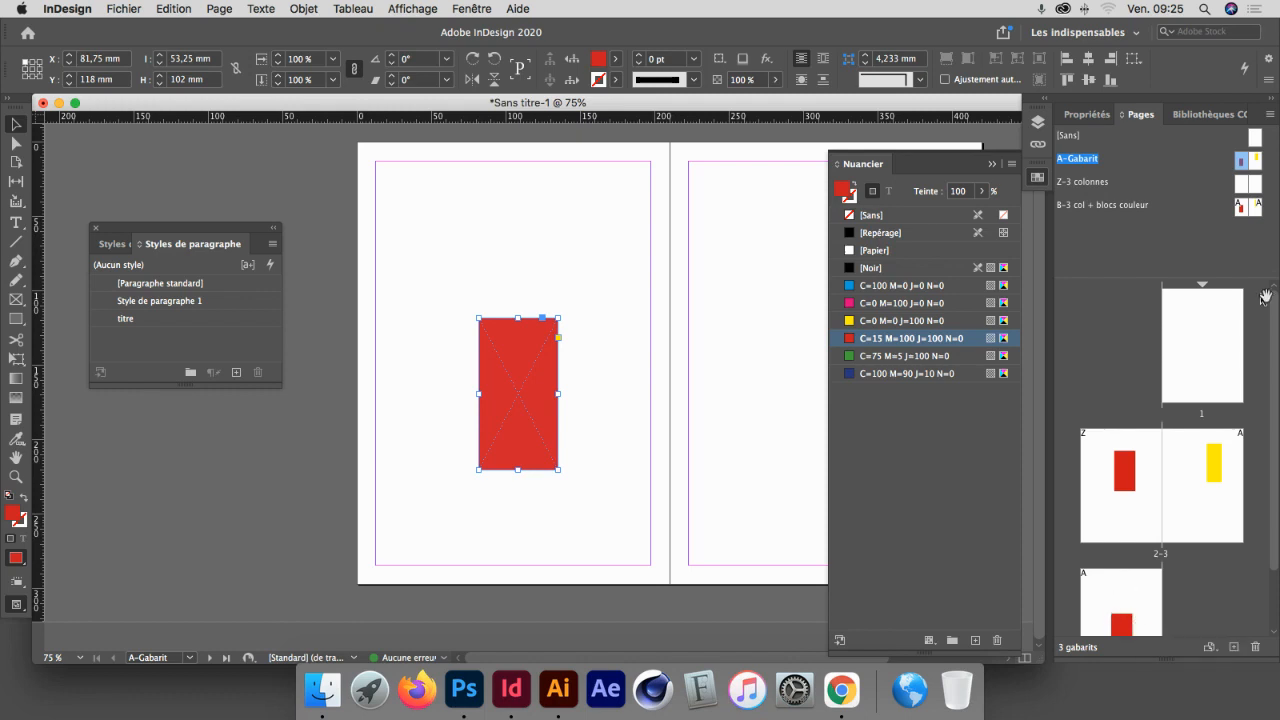
{"action": "double_click", "coordinate": [1240, 206]}
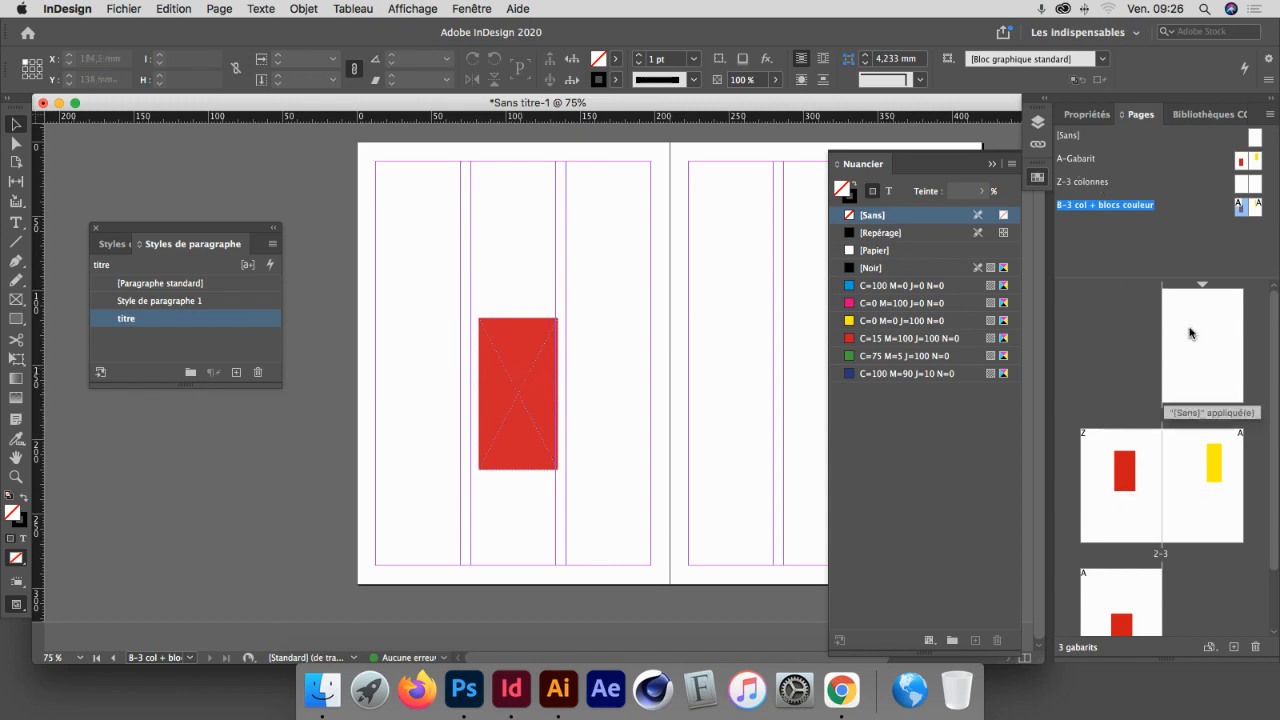
Step: Apply the B-3 col + blocs couleur master to pages 2 and 3, moving page 2's released red frame to about X 148 mm, Y 82 mm
{"action": "left_click_drag", "start_coordinate": [1242, 208], "coordinate": [1128, 478]}
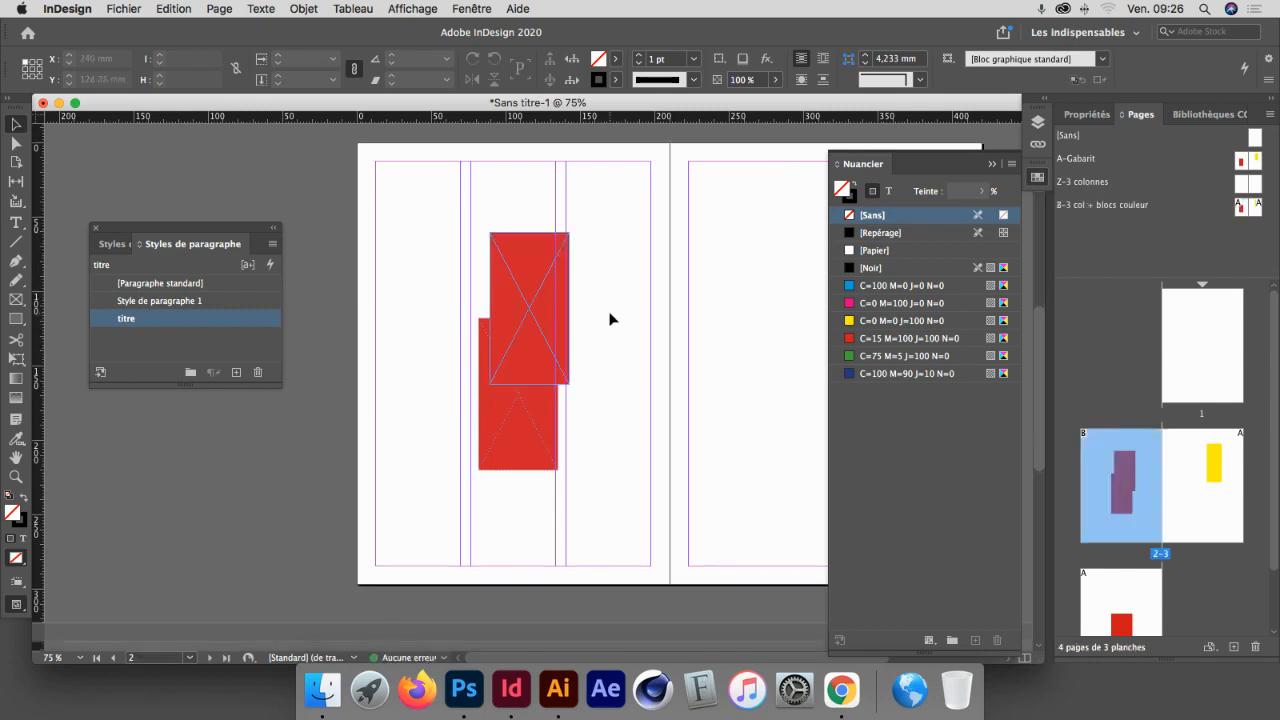
{"action": "left_click", "coordinate": [549, 282]}
{"action": "left_click_drag", "start_coordinate": [523, 276], "coordinate": [610, 304]}
{"action": "left_click_drag", "start_coordinate": [1253, 215], "coordinate": [1211, 460]}
{"action": "scroll", "coordinate": [653, 432], "scroll_direction": "right", "scroll_amount": 5}
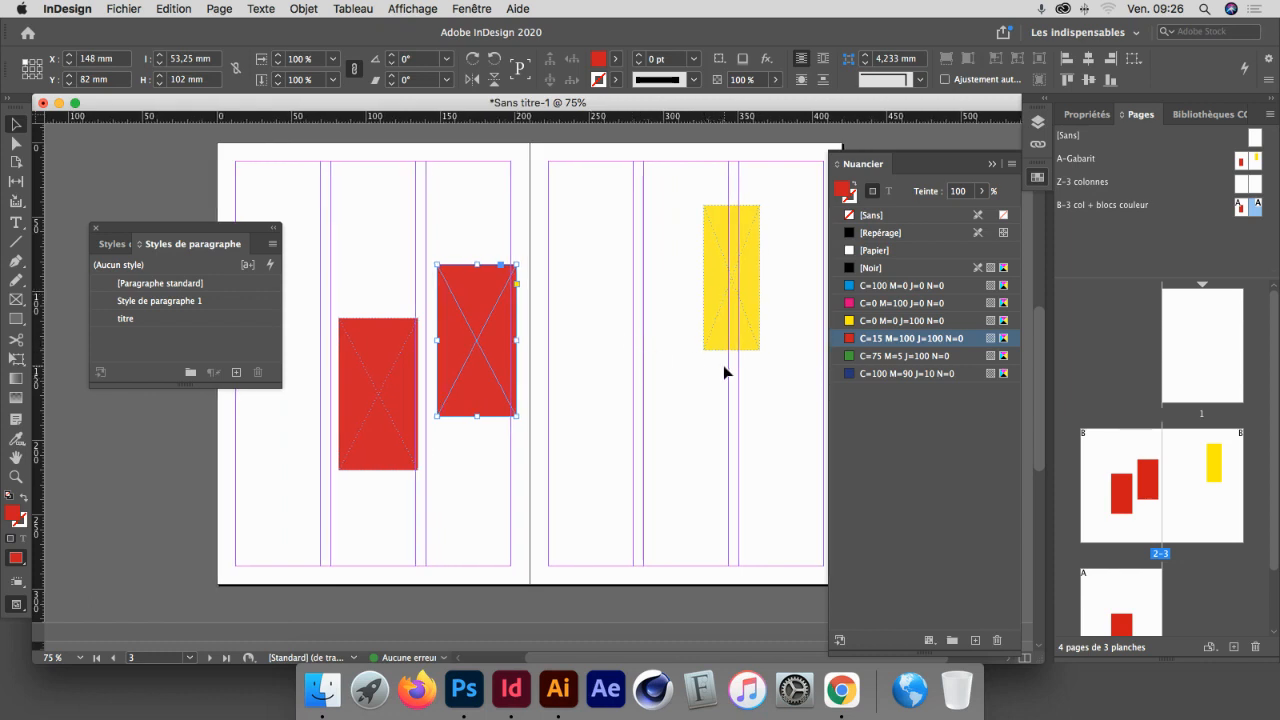
Step: Recolour the yellow frame on master A-Gabarit to C=100 M=0 J=0 N=0 and check master B-3 col + blocs couleur
{"action": "double_click", "coordinate": [1241, 165]}
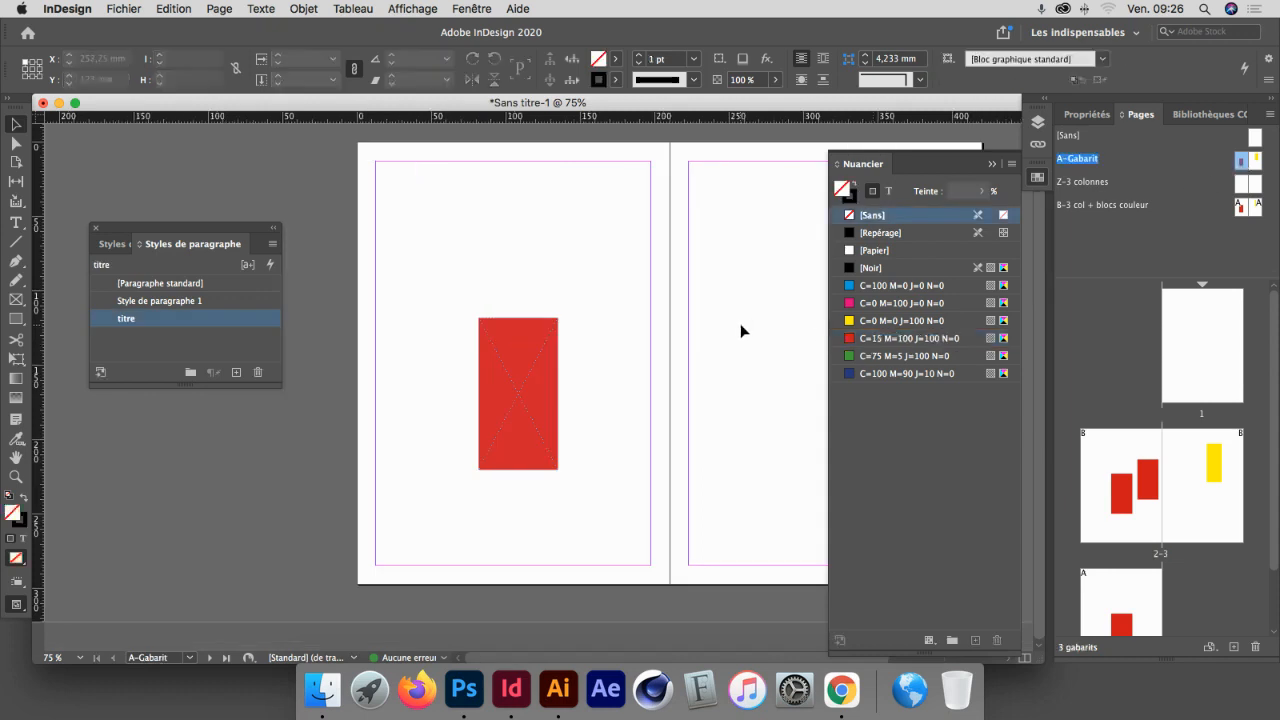
{"action": "scroll", "coordinate": [740, 323], "scroll_direction": "right", "scroll_amount": 3}
{"action": "scroll", "coordinate": [740, 330], "scroll_direction": "right", "scroll_amount": 2}
{"action": "left_click", "coordinate": [714, 312]}
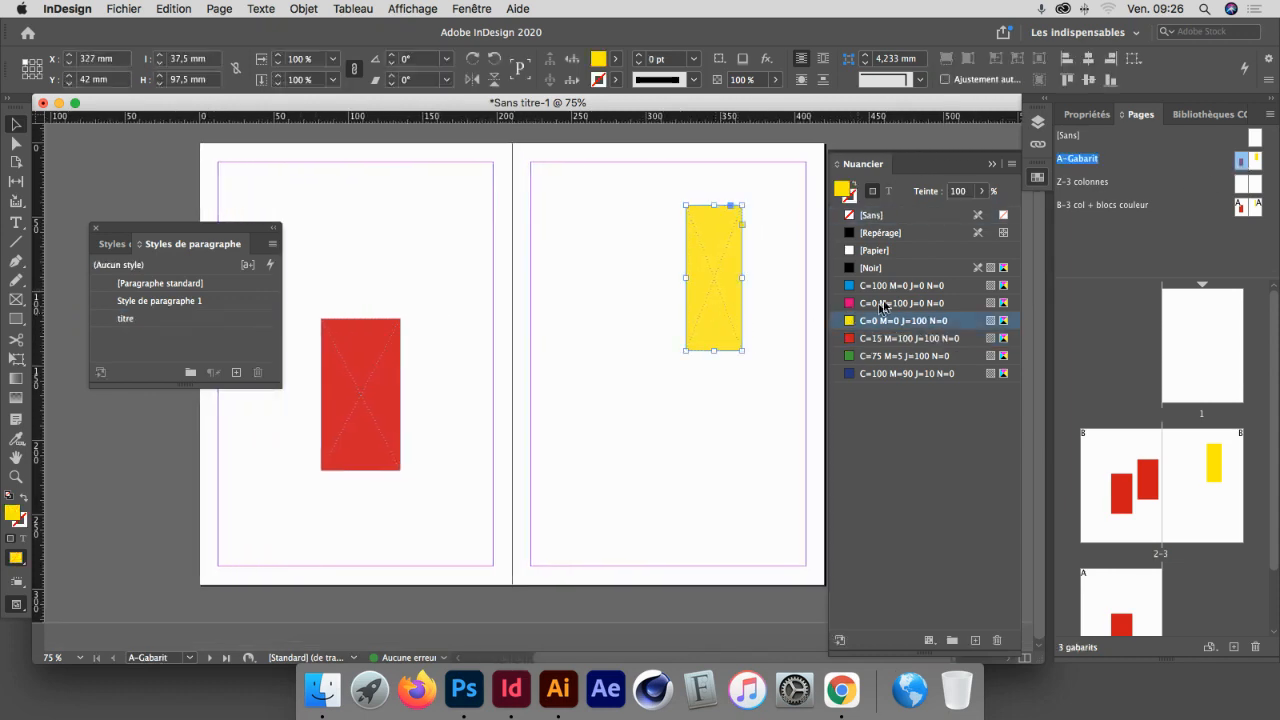
{"action": "left_click", "coordinate": [897, 286]}
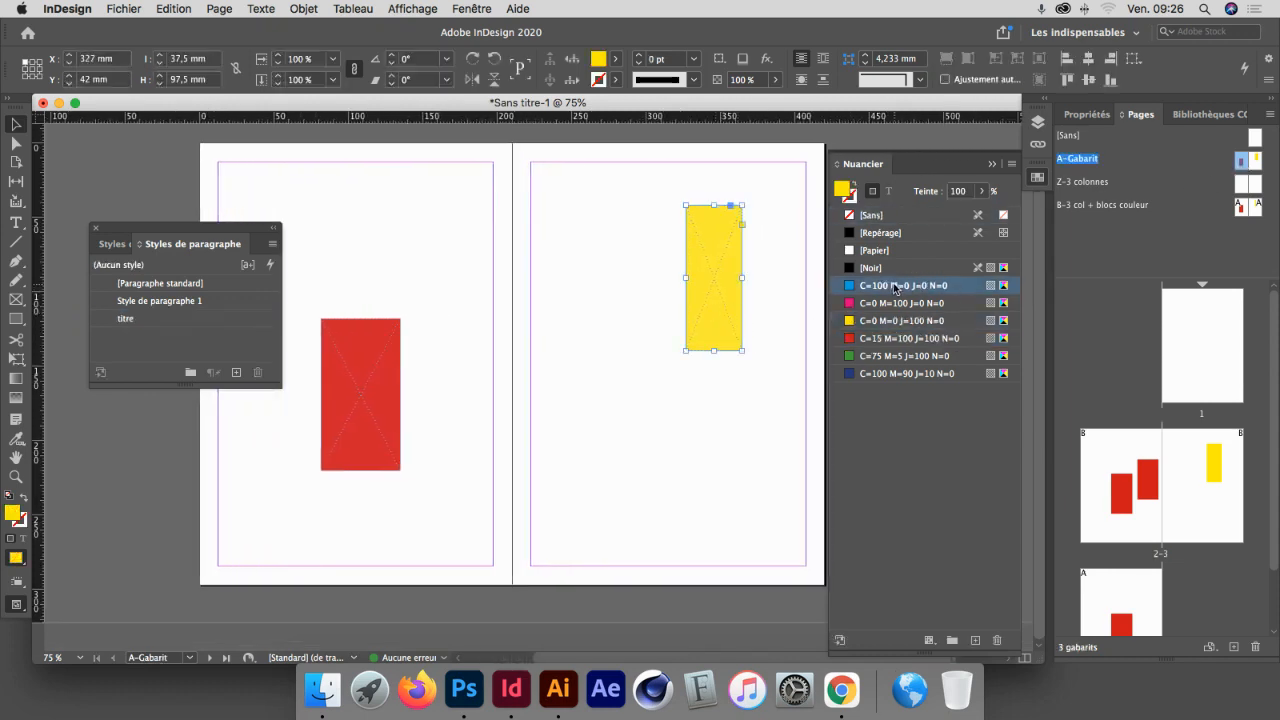
{"action": "double_click", "coordinate": [1252, 210]}
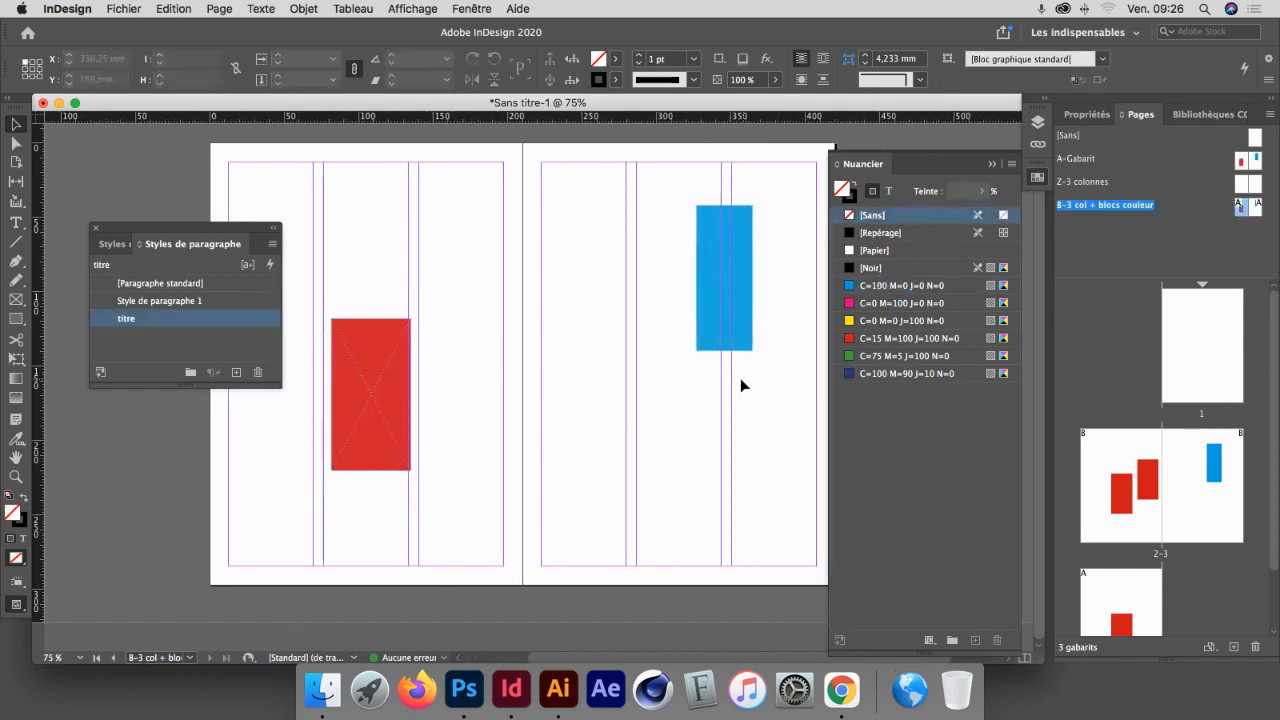
Step: Set the left page of master B-3 col + blocs couleur to two columns and check the columns on pages 2-3
{"action": "double_click", "coordinate": [1246, 210]}
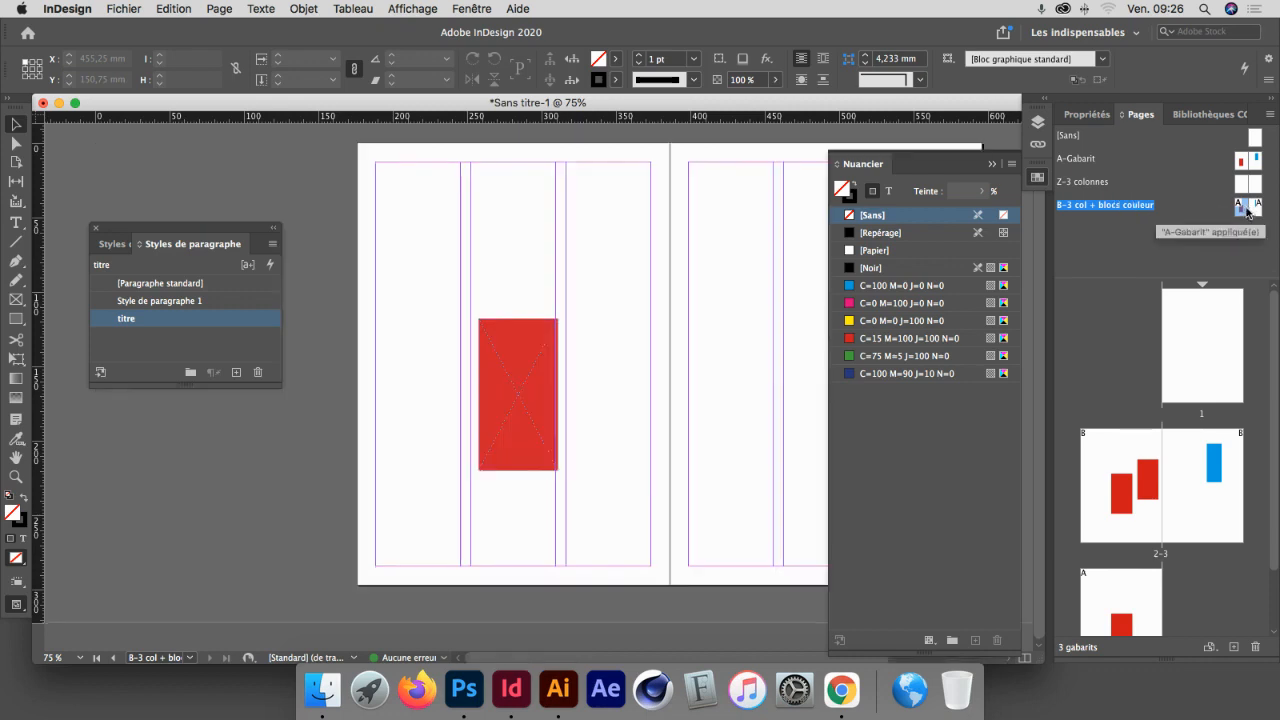
{"action": "left_click", "coordinate": [213, 8]}
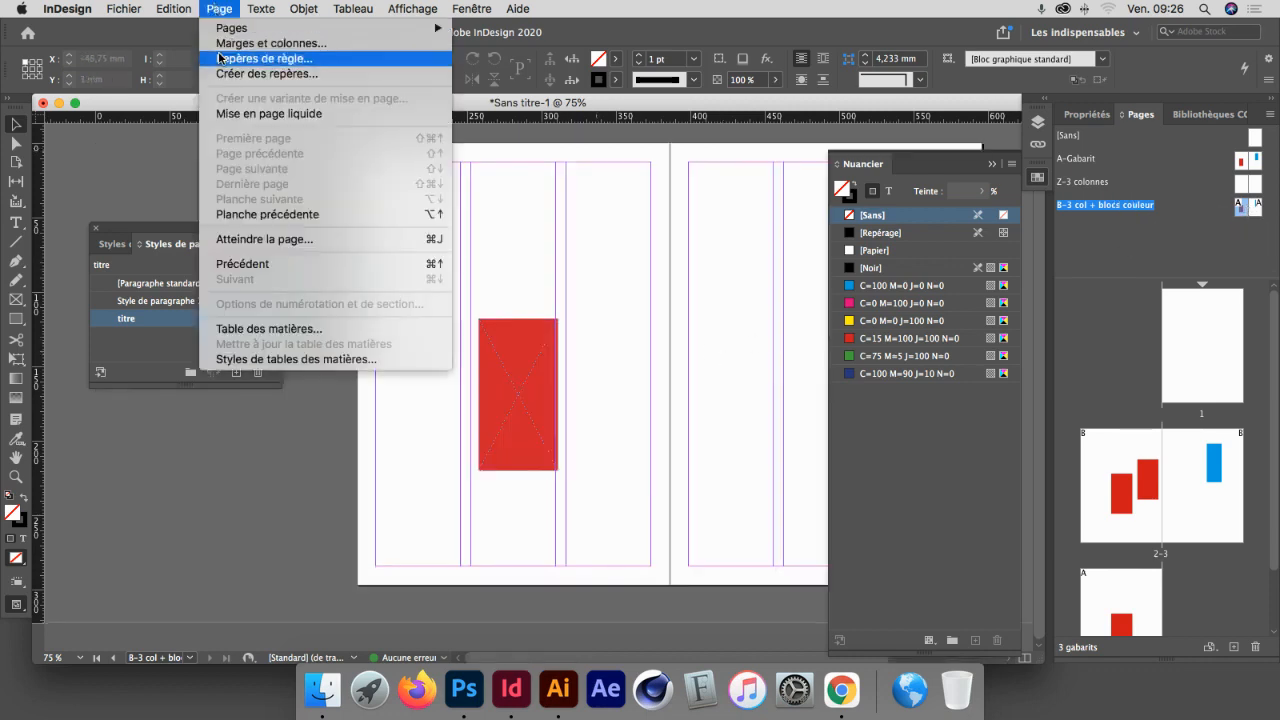
{"action": "left_click", "coordinate": [222, 42]}
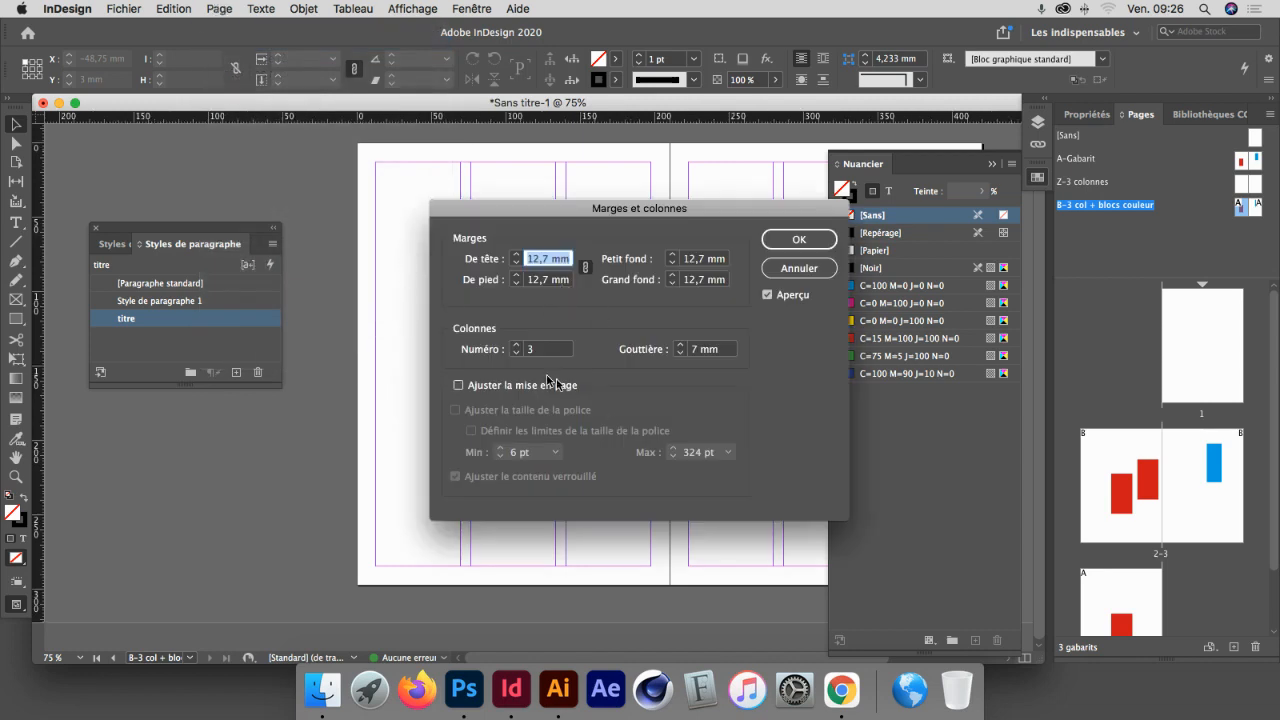
{"action": "left_click", "coordinate": [516, 353]}
{"action": "left_click", "coordinate": [799, 239]}
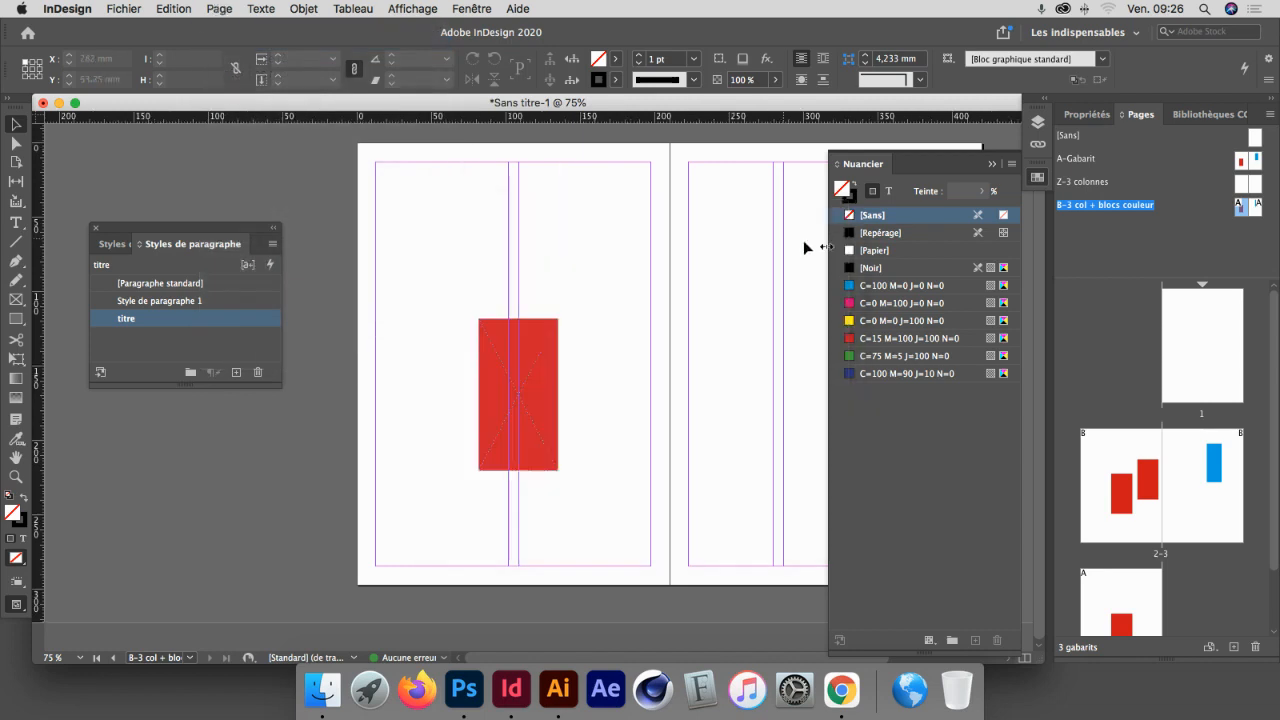
{"action": "double_click", "coordinate": [1116, 510]}
{"action": "scroll", "coordinate": [619, 475], "scroll_direction": "right", "scroll_amount": 5}
{"action": "scroll", "coordinate": [426, 452], "scroll_direction": "left", "scroll_amount": 1}
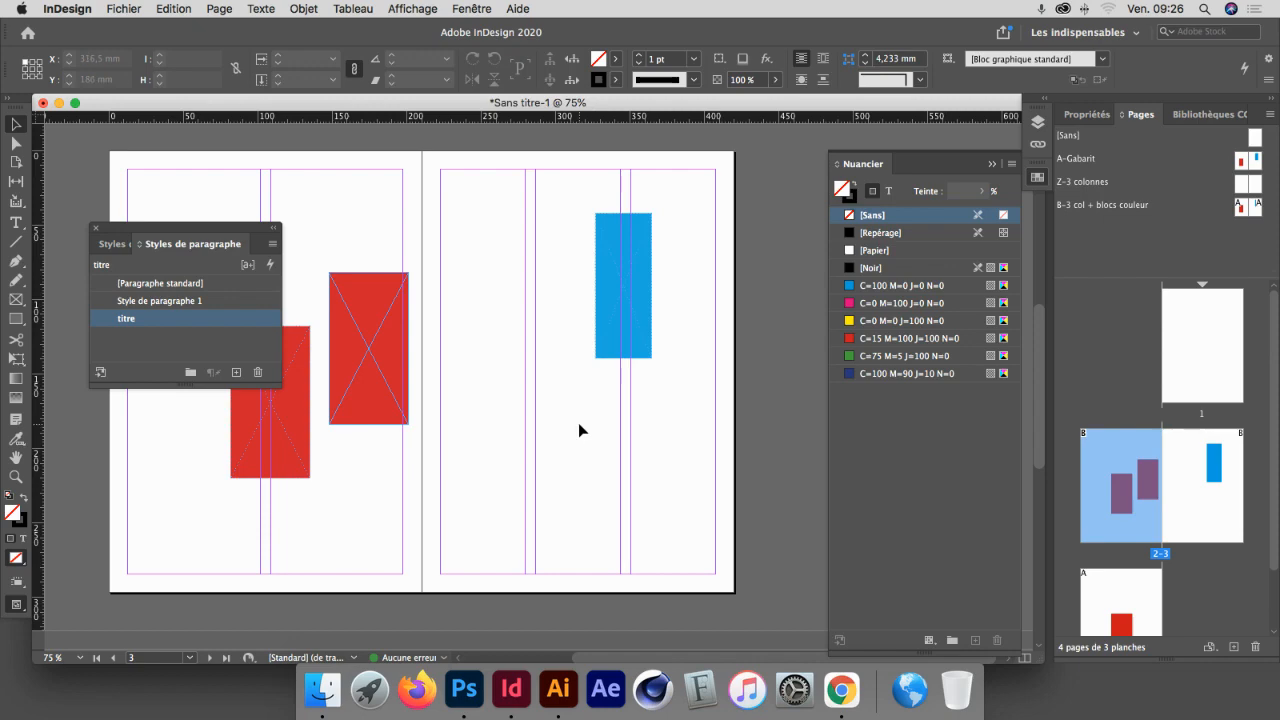
{"action": "scroll", "coordinate": [577, 423], "scroll_direction": "left", "scroll_amount": 2}
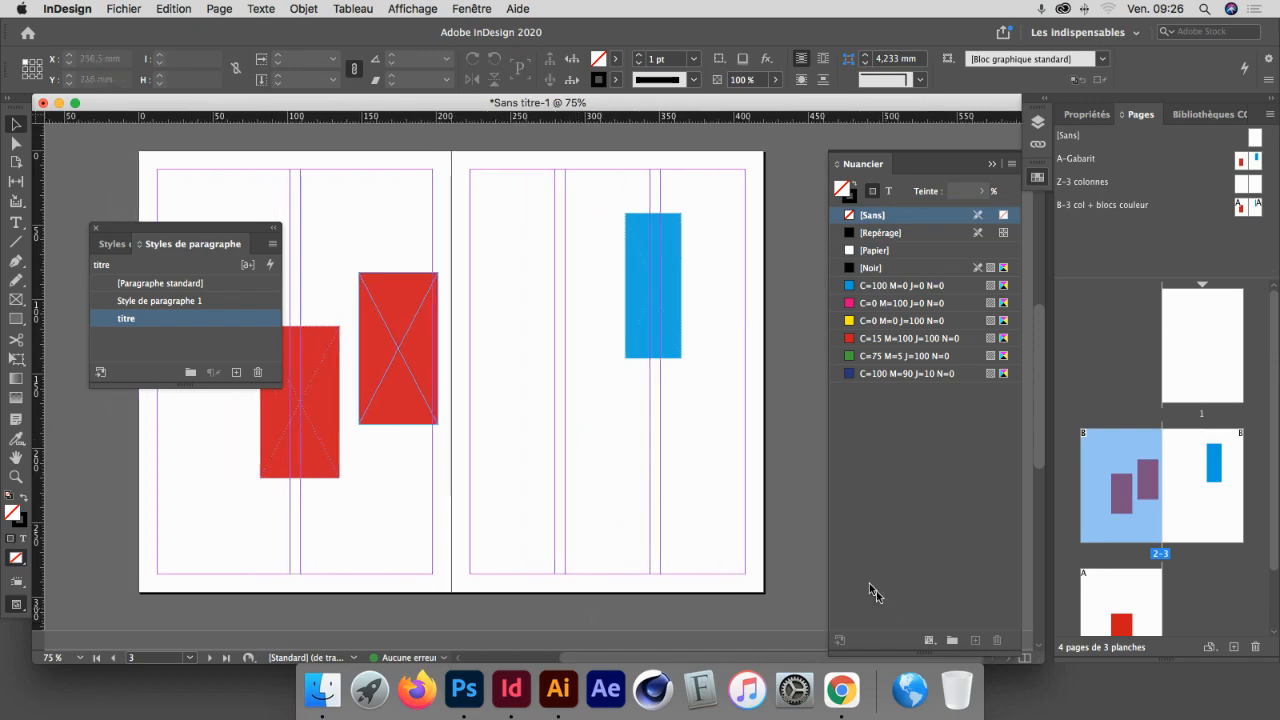
Step: Switch to Chrome, showing the online class session
{"action": "left_click", "coordinate": [843, 692]}
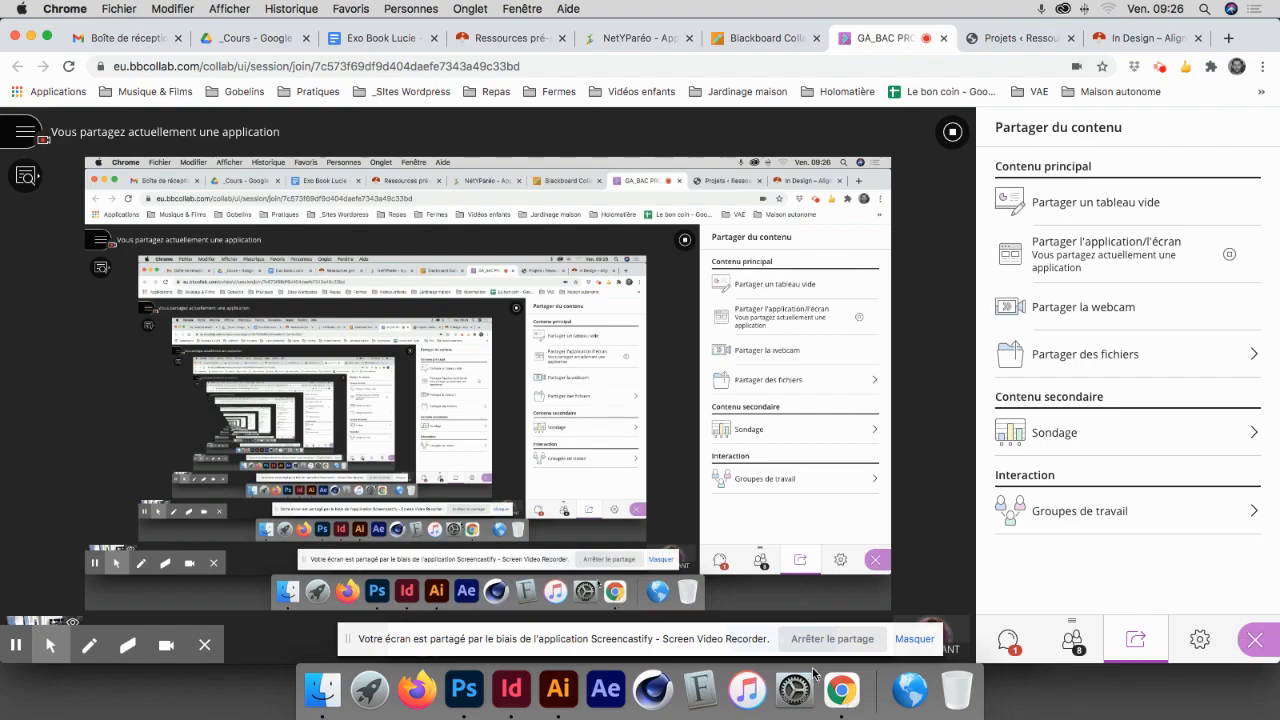